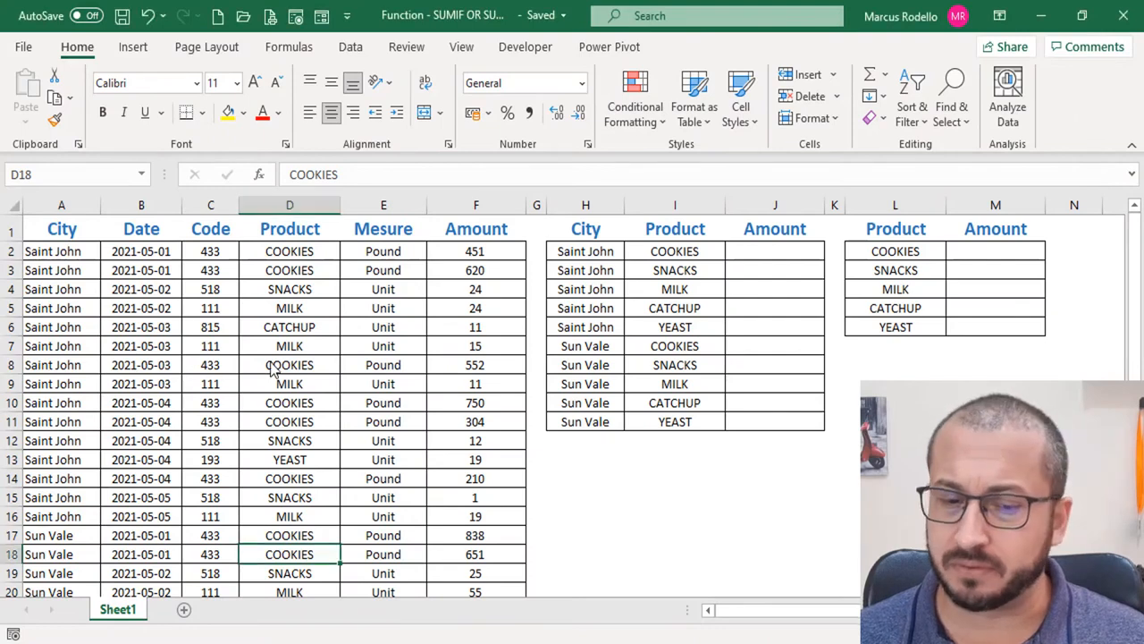
Step: Narrow the Product column D slightly
left_click_drag(340, 204, 331, 205)
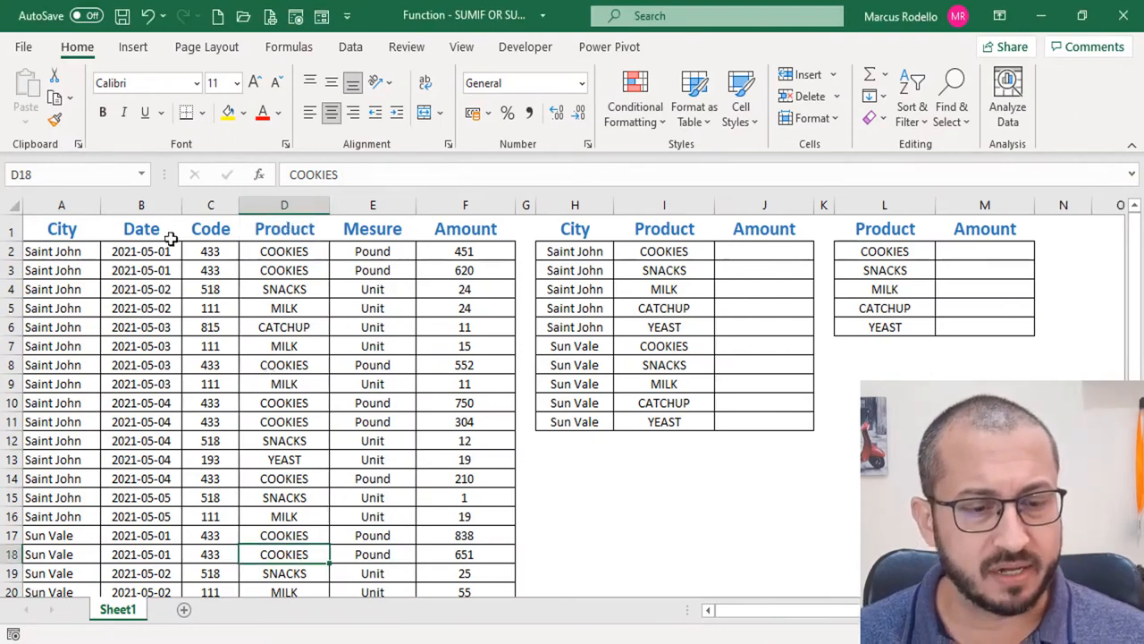
Step: Examine the source table's columns from City to Amount and the city and product summary table in H1:J11
left_click(64, 288)
left_click(62, 584)
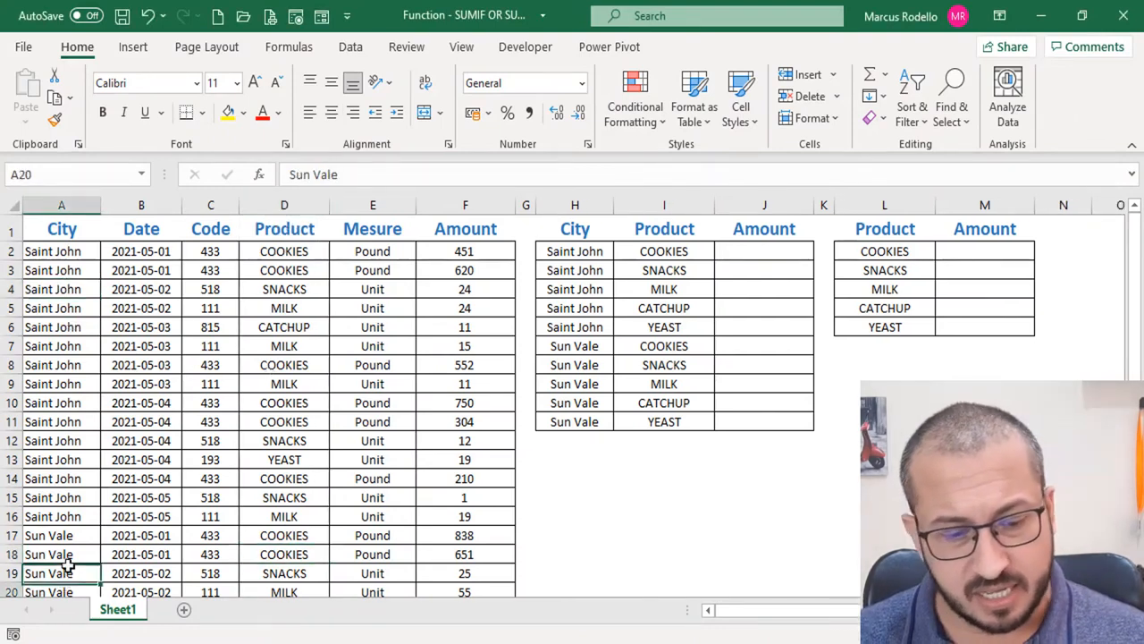
left_click(64, 456)
left_click(146, 334)
left_click(211, 270)
left_click(267, 254)
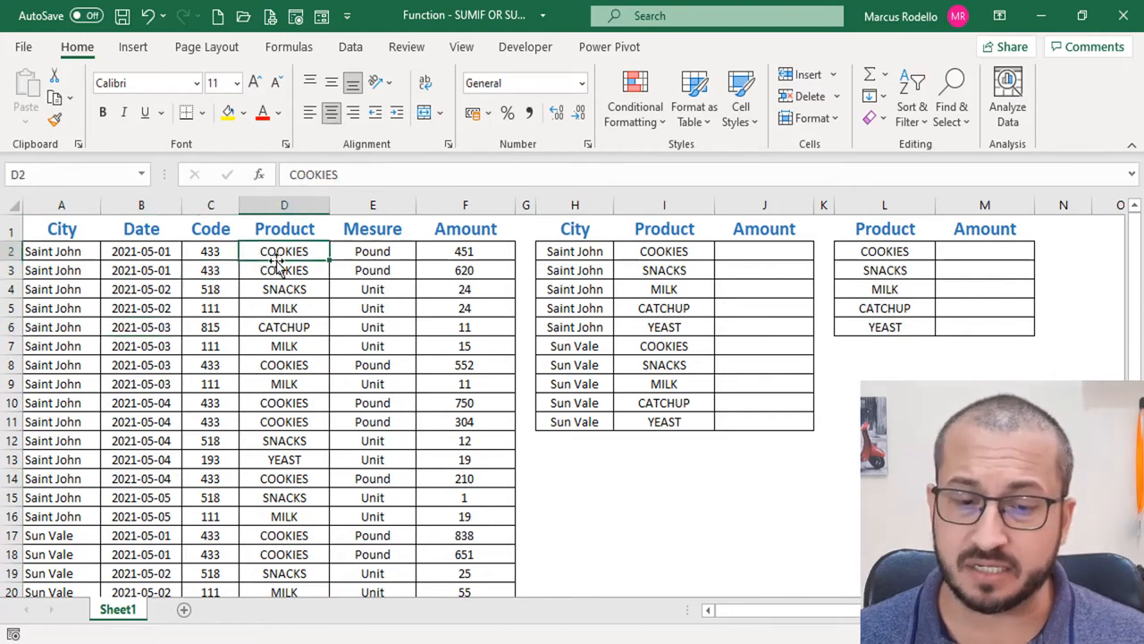
left_click(362, 255)
left_click(466, 255)
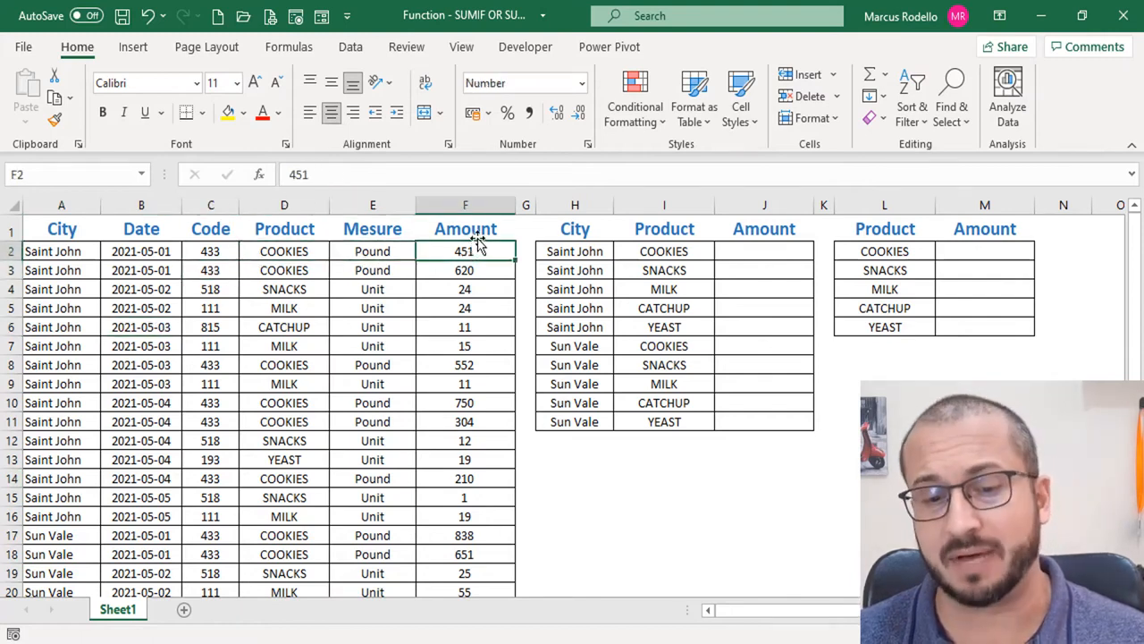
left_click(65, 234)
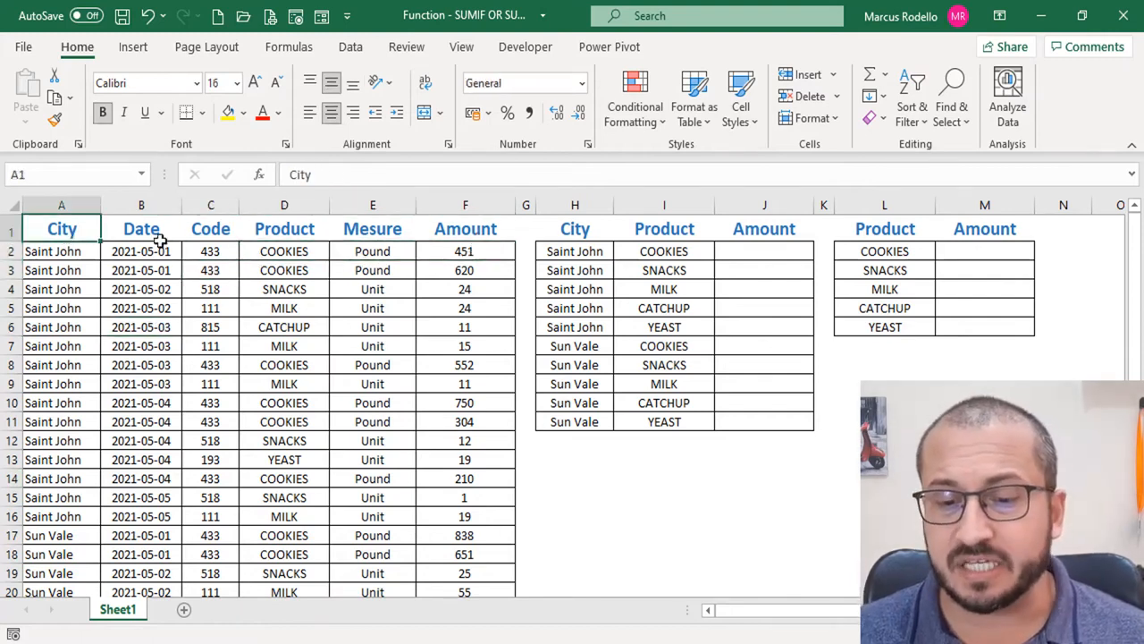
left_click(745, 254)
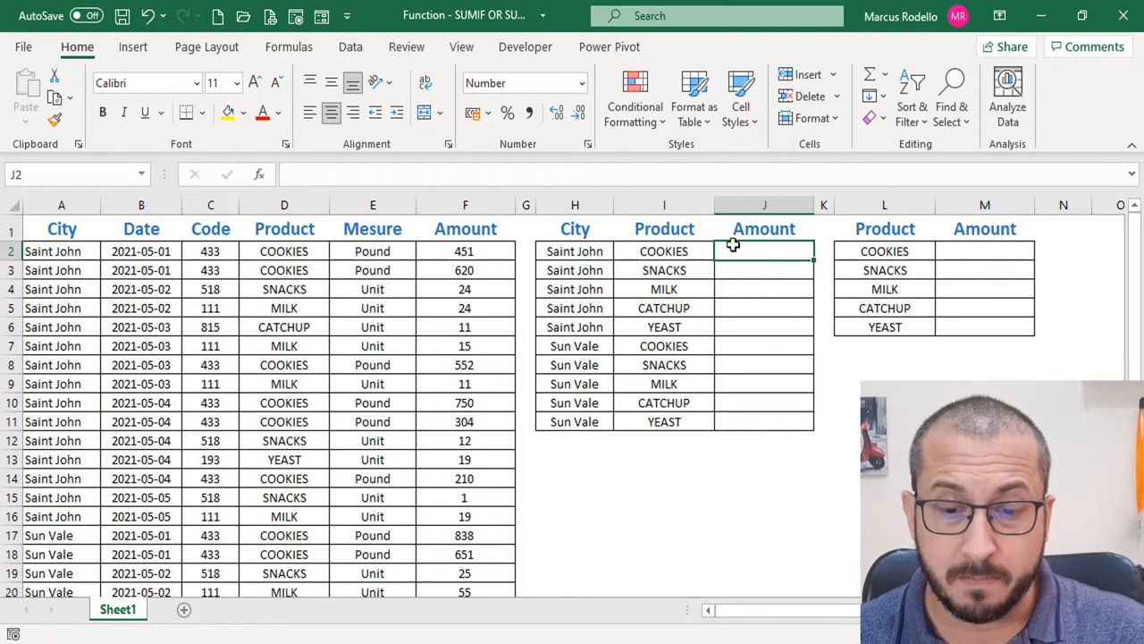
left_click(576, 227)
left_click(655, 231)
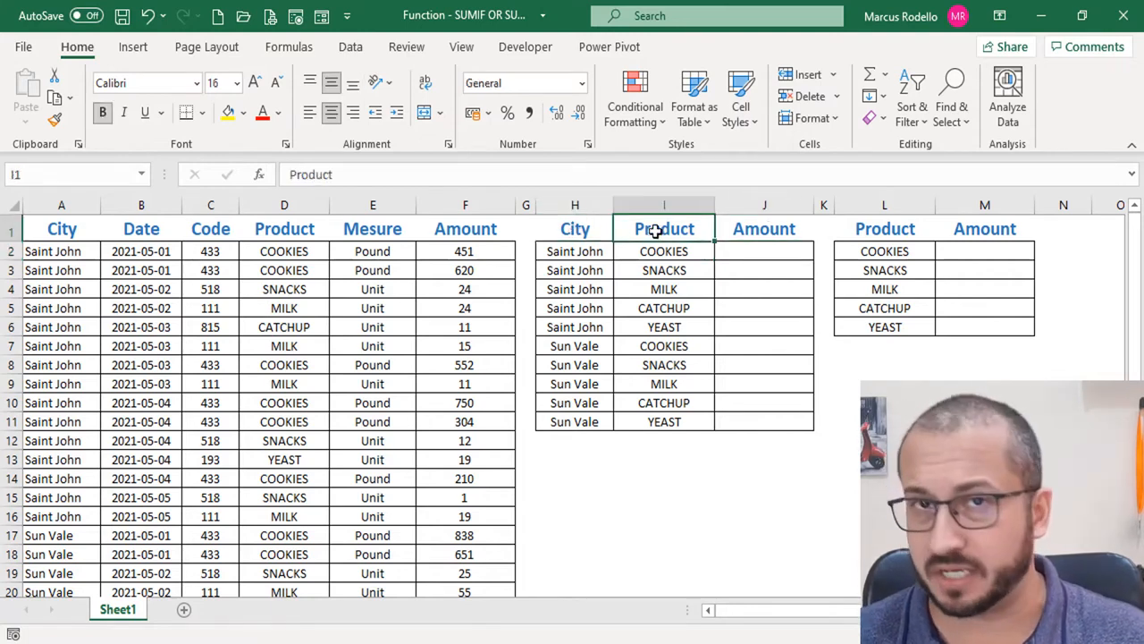
left_click(595, 248)
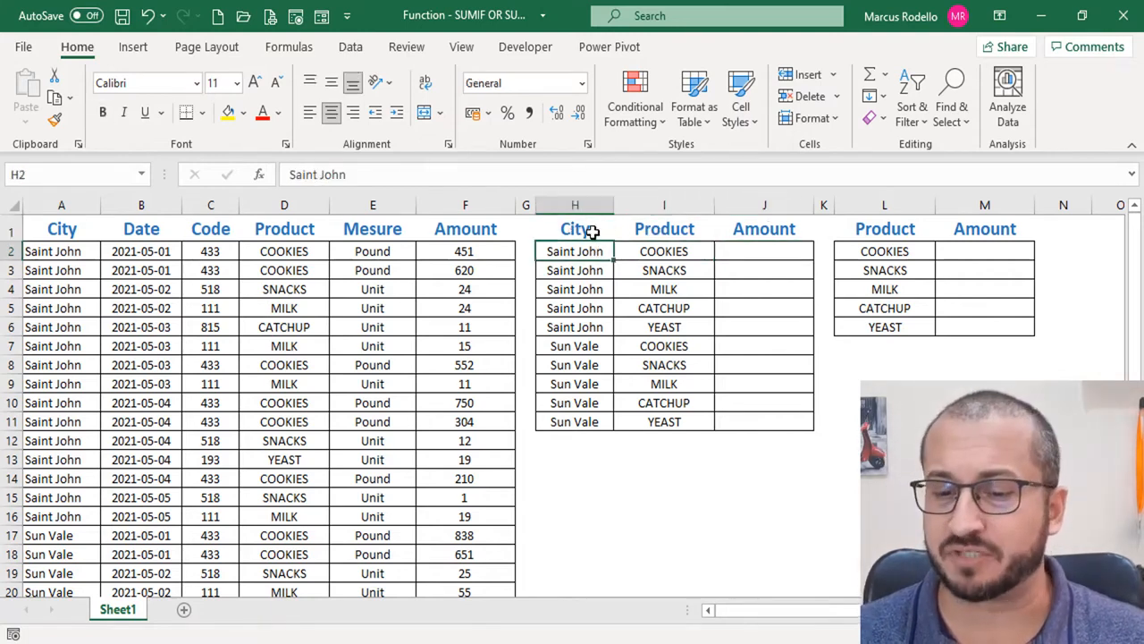
left_click_drag(590, 230, 761, 420)
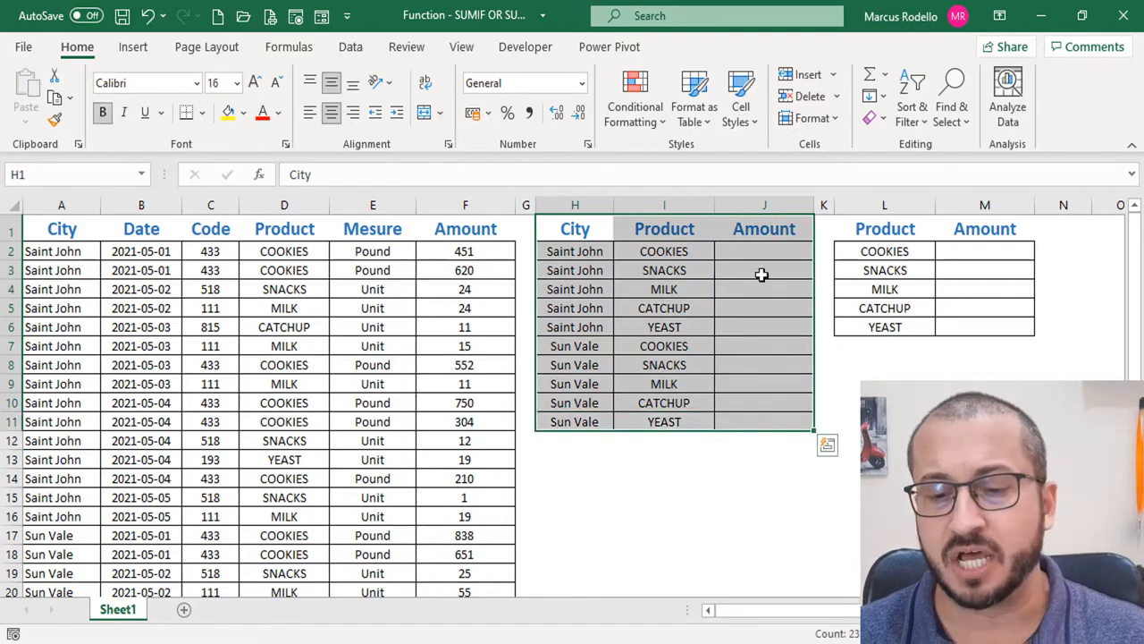
Step: Start a SUMIFS formula in J2 with the absolute range $F$2:$F$31 as the sum range
left_click(755, 258)
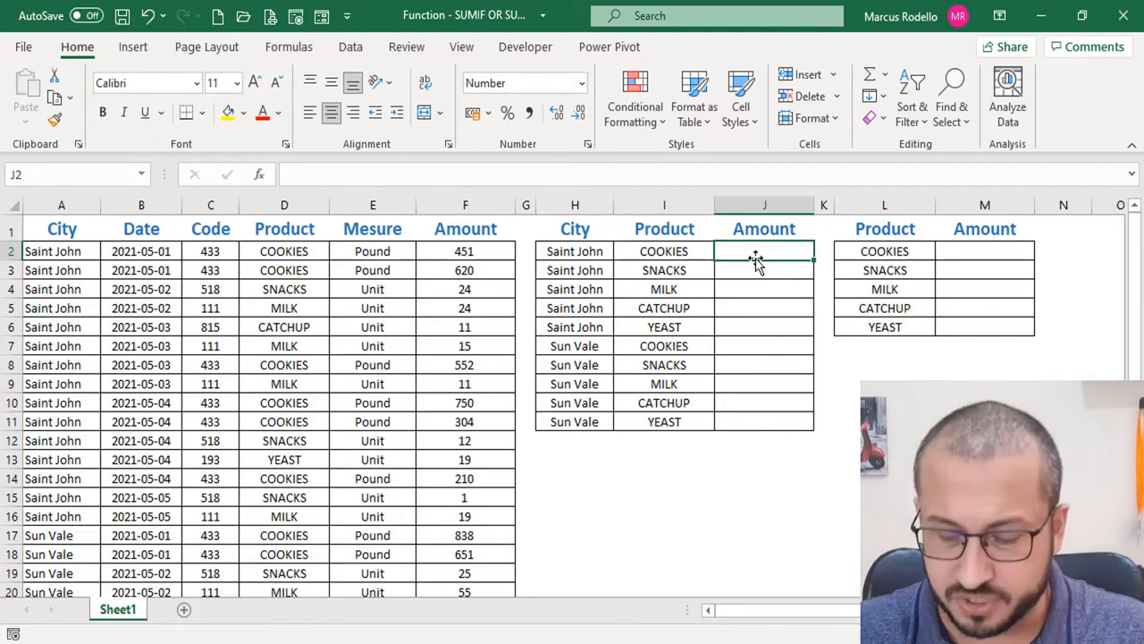
type("=sumi")
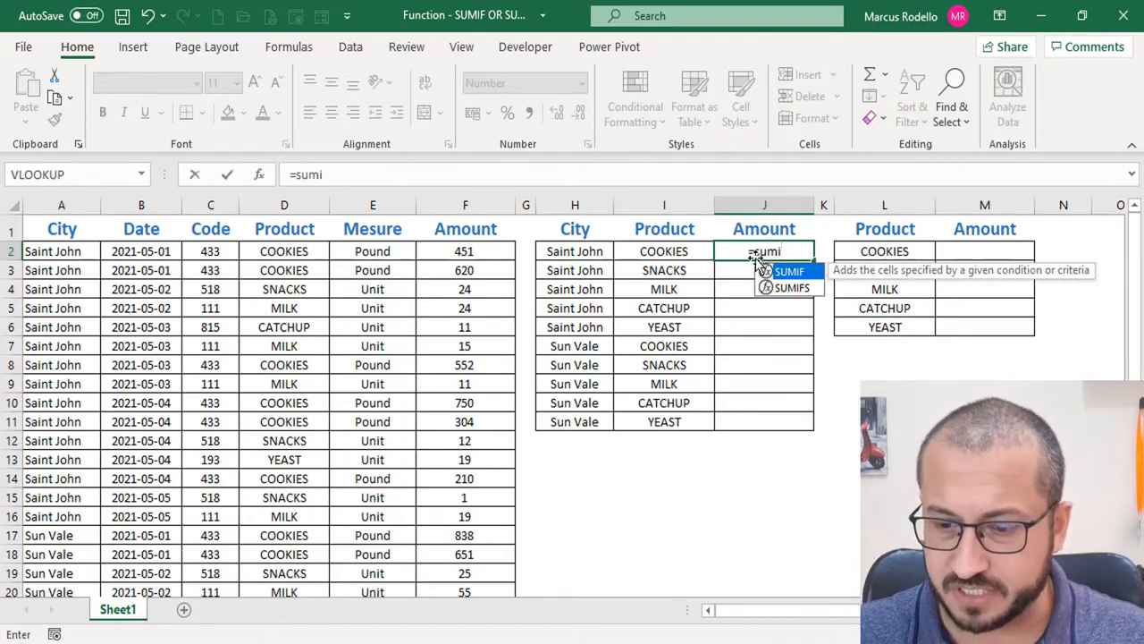
key("Down")
key("Tab")
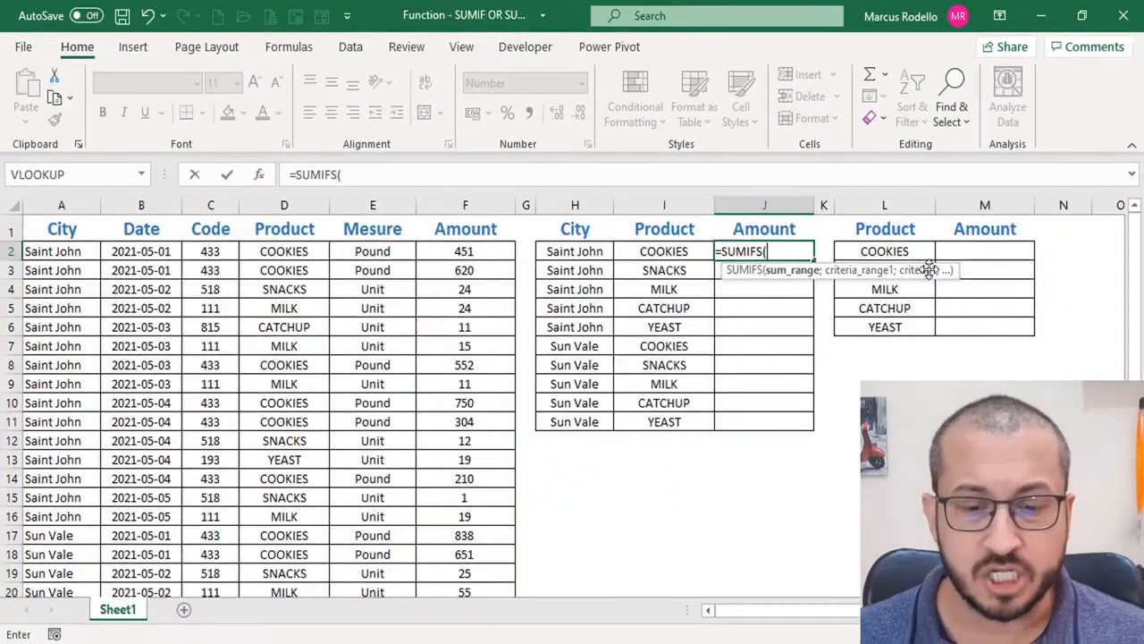
left_click(483, 255)
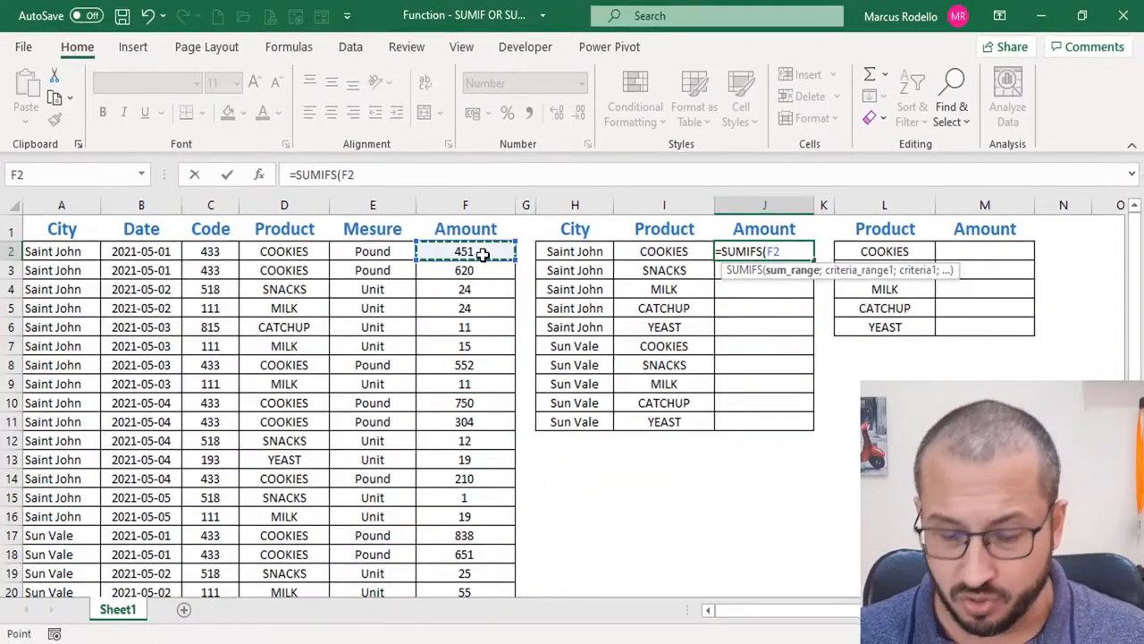
key("ctrl+shift+Down")
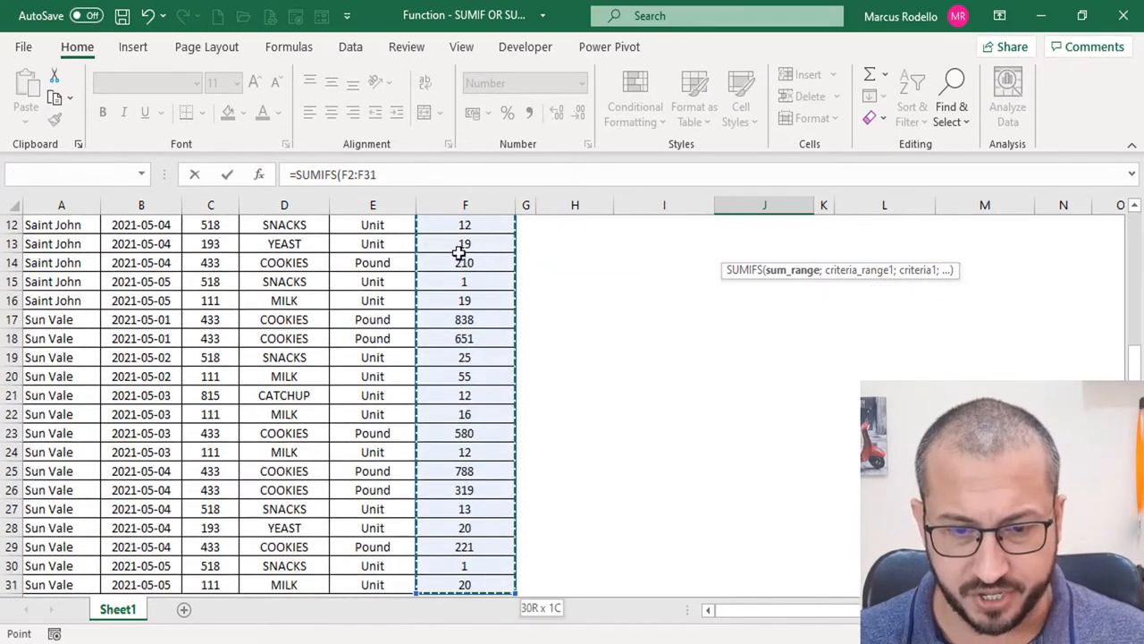
key("ctrl+BackSpace")
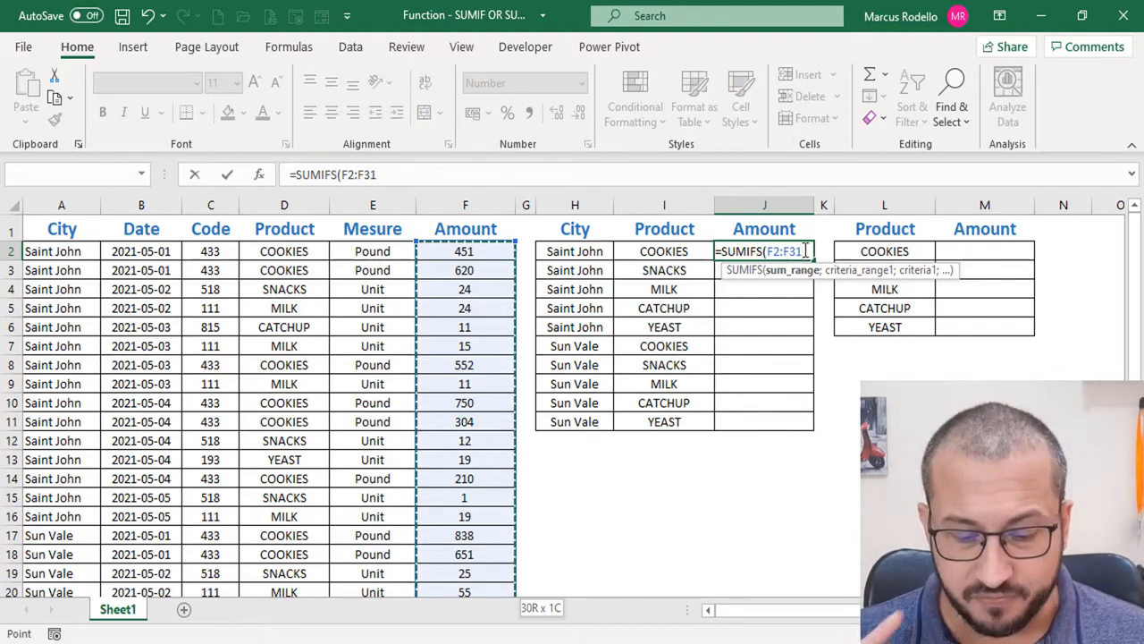
key("F4")
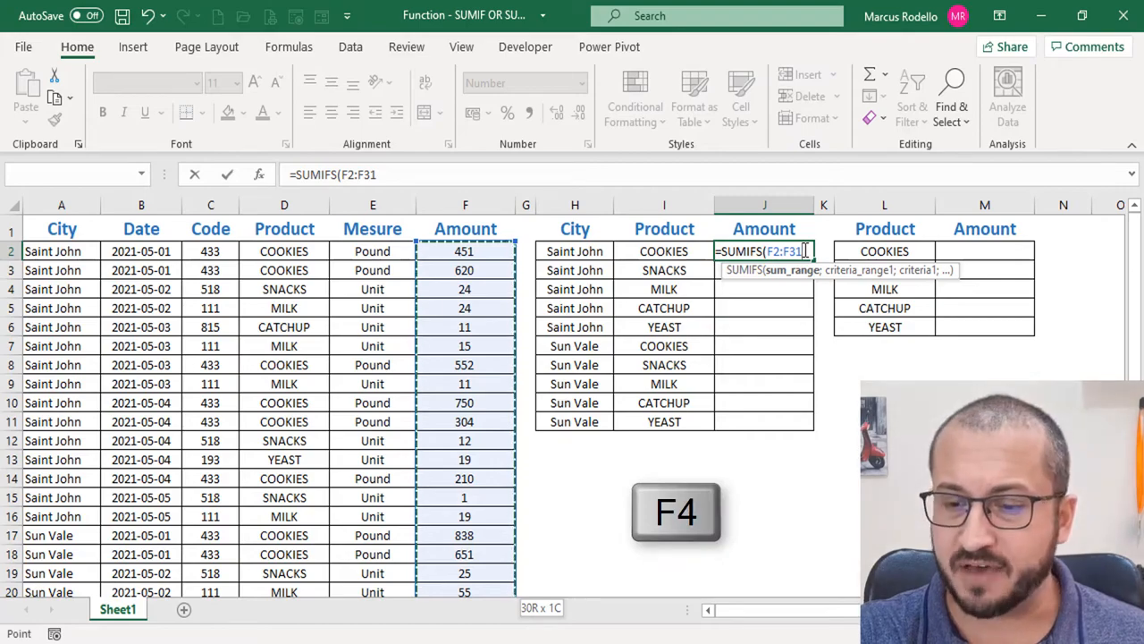
key("F4")
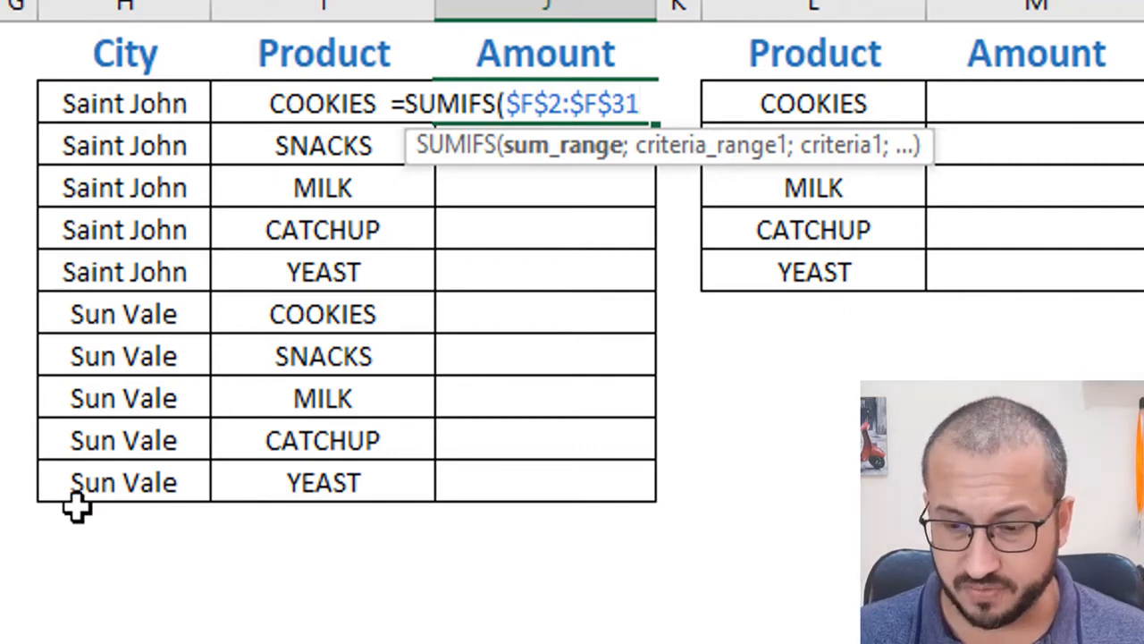
type(";")
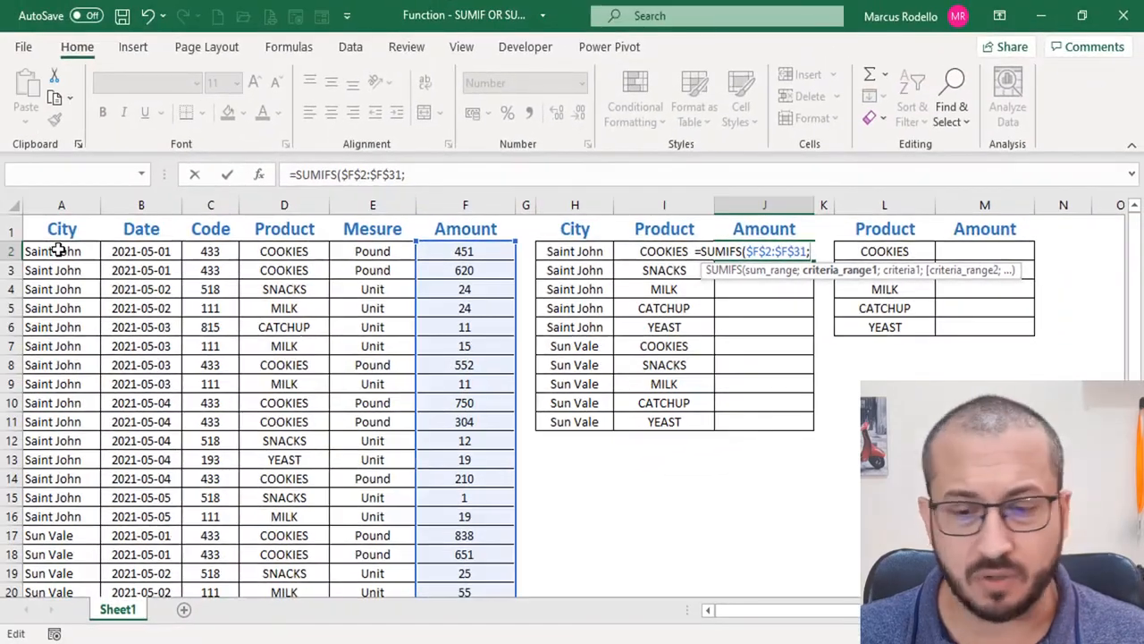
Step: Add the absolute City range $A$2:$A$31 as the first criteria range, with H2 as its criterion
left_click(57, 252)
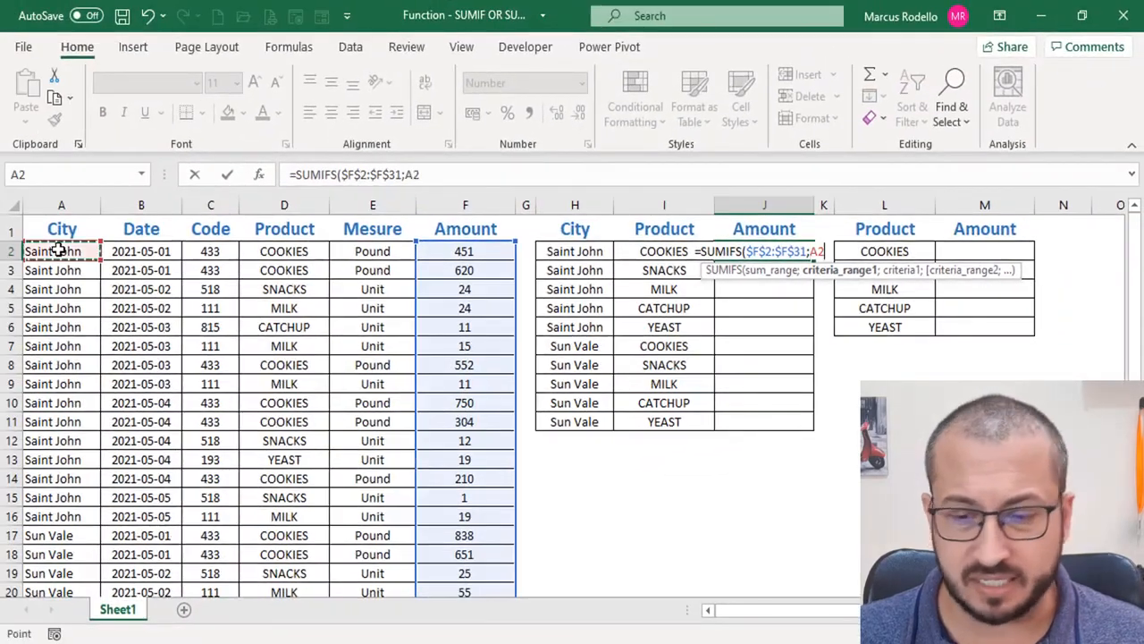
key("ctrl+shift+Down")
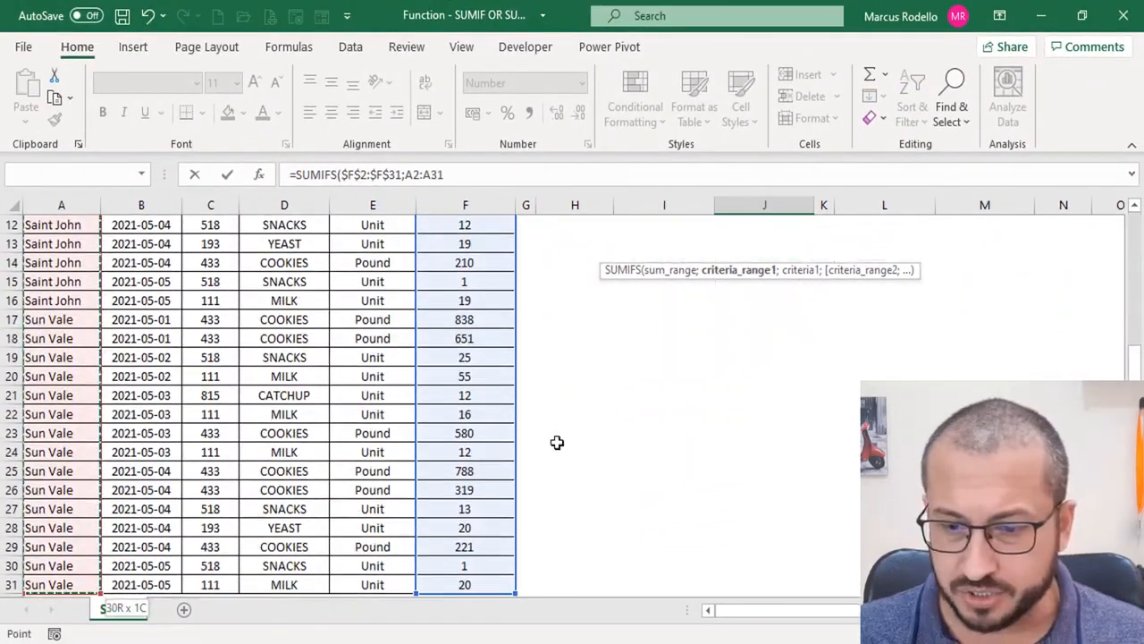
scroll(557, 442, "up", 5)
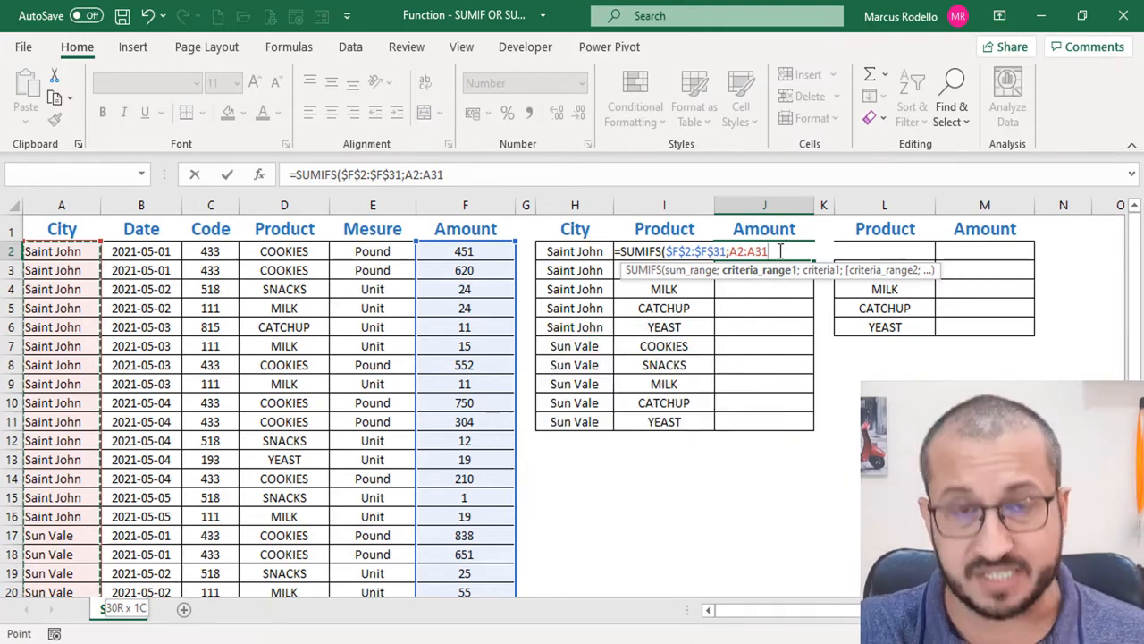
key("F4")
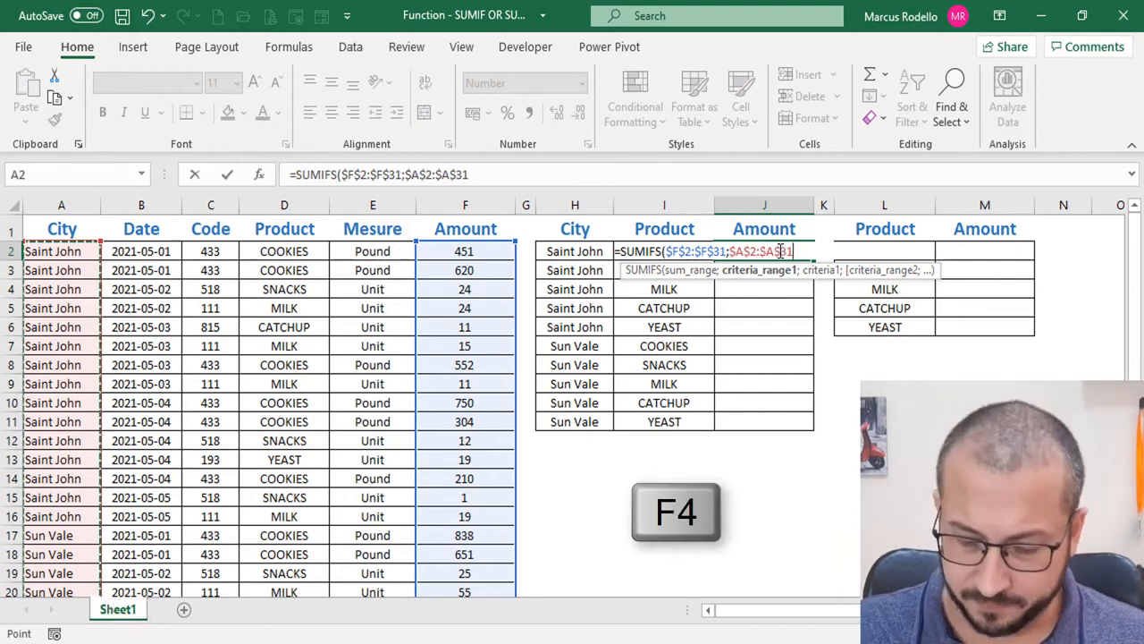
type(";")
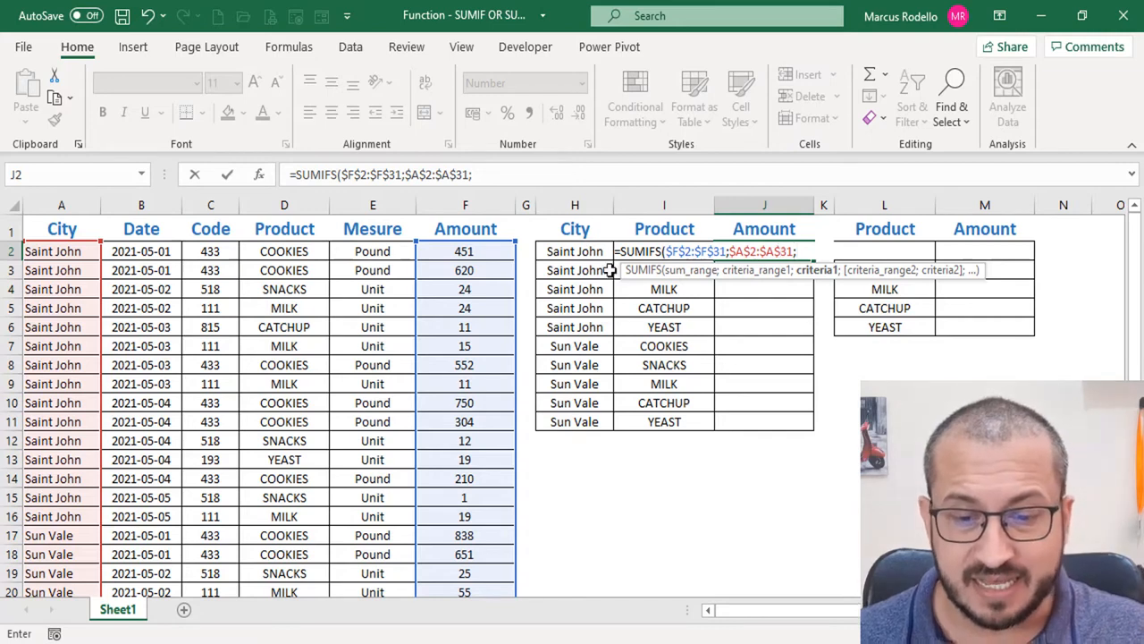
left_click(578, 253)
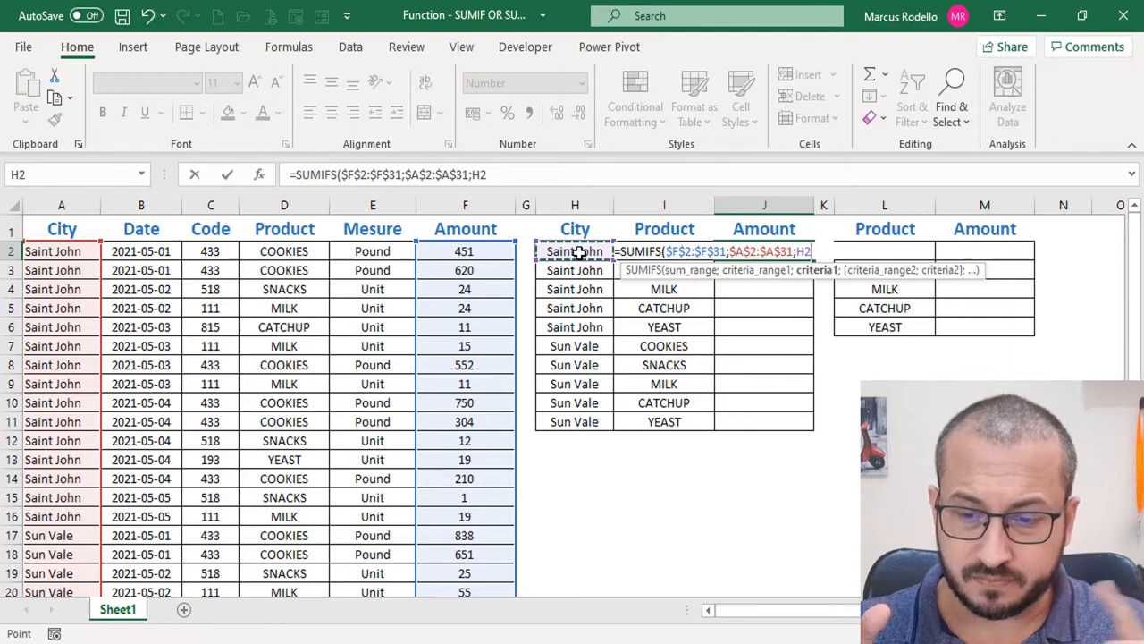
type(";")
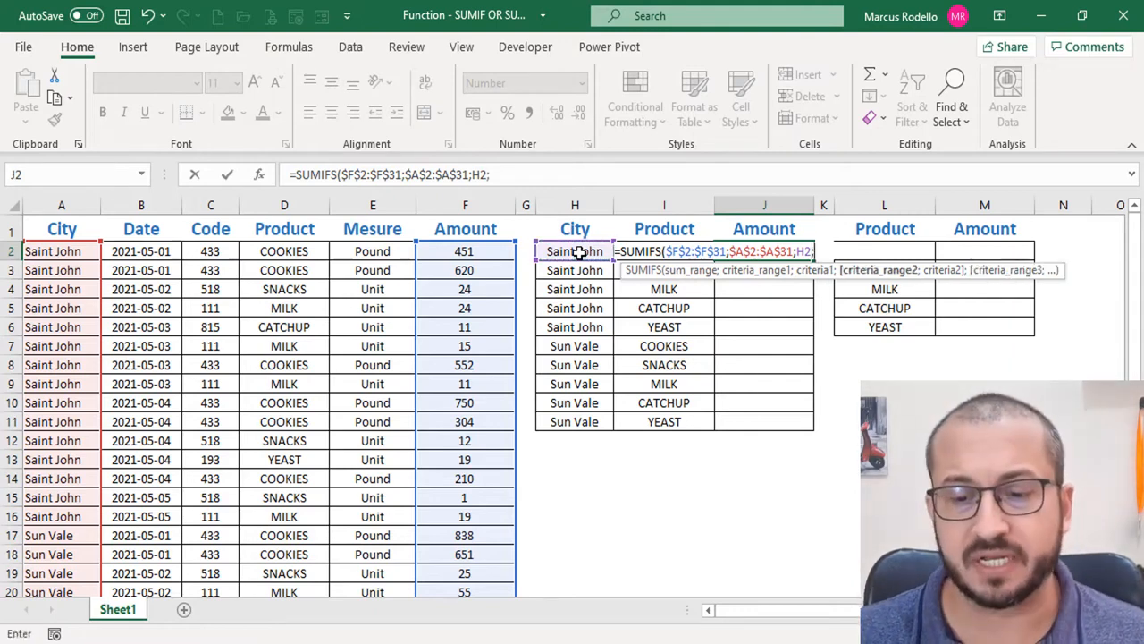
left_click_drag(666, 251, 812, 252)
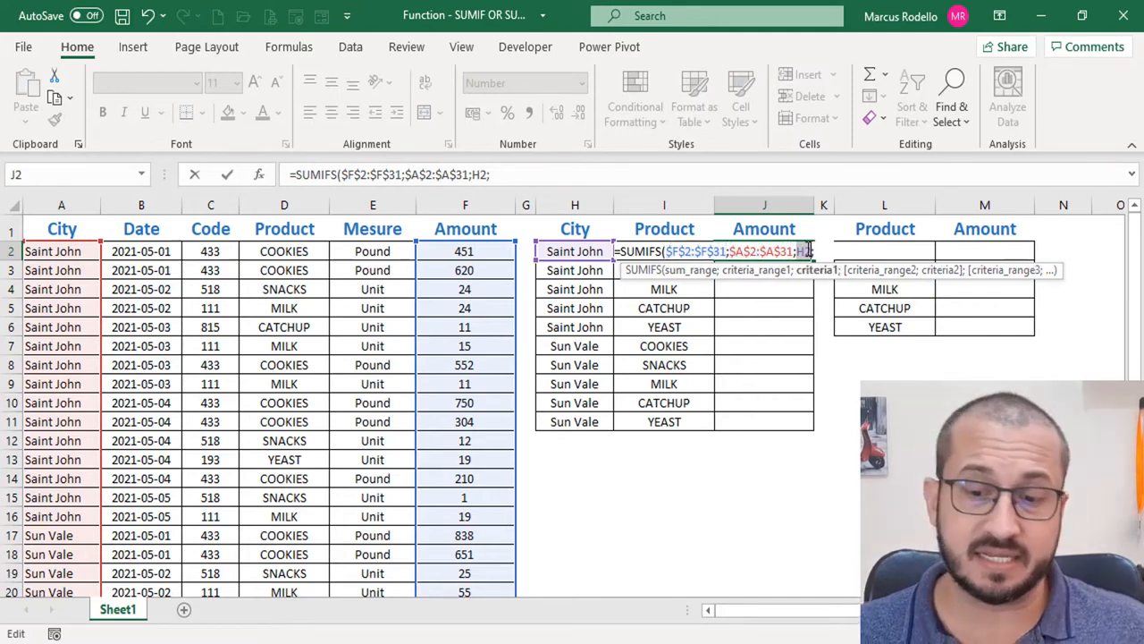
left_click(817, 251)
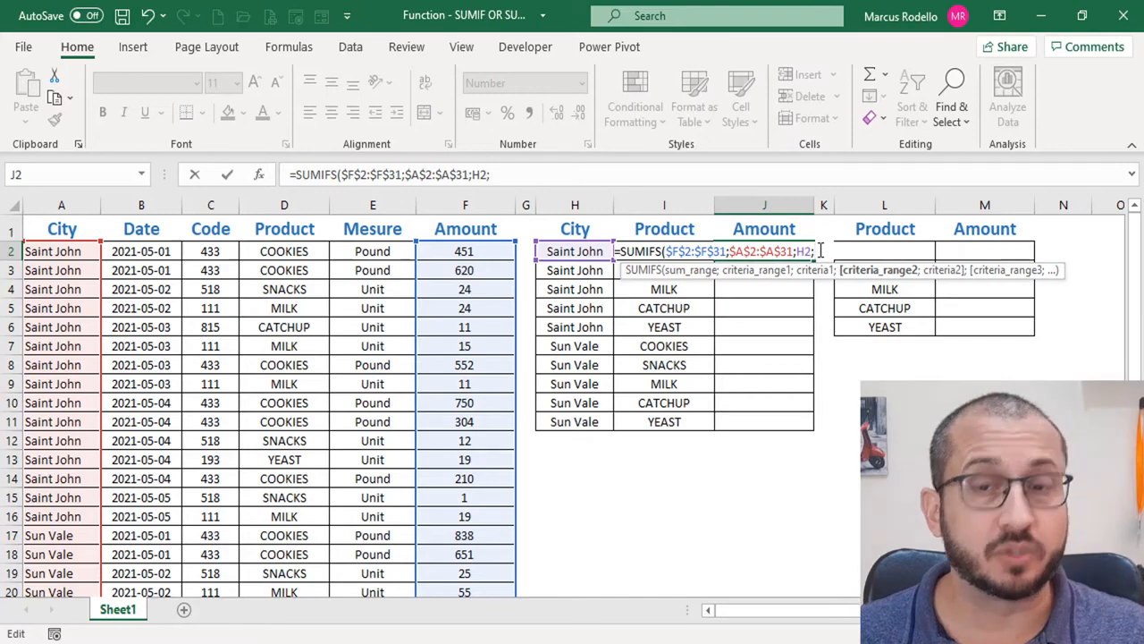
Step: Add the absolute Product range $D$2:$D$31 as the second criteria range of the J2 SUMIFS formula
left_click(285, 251)
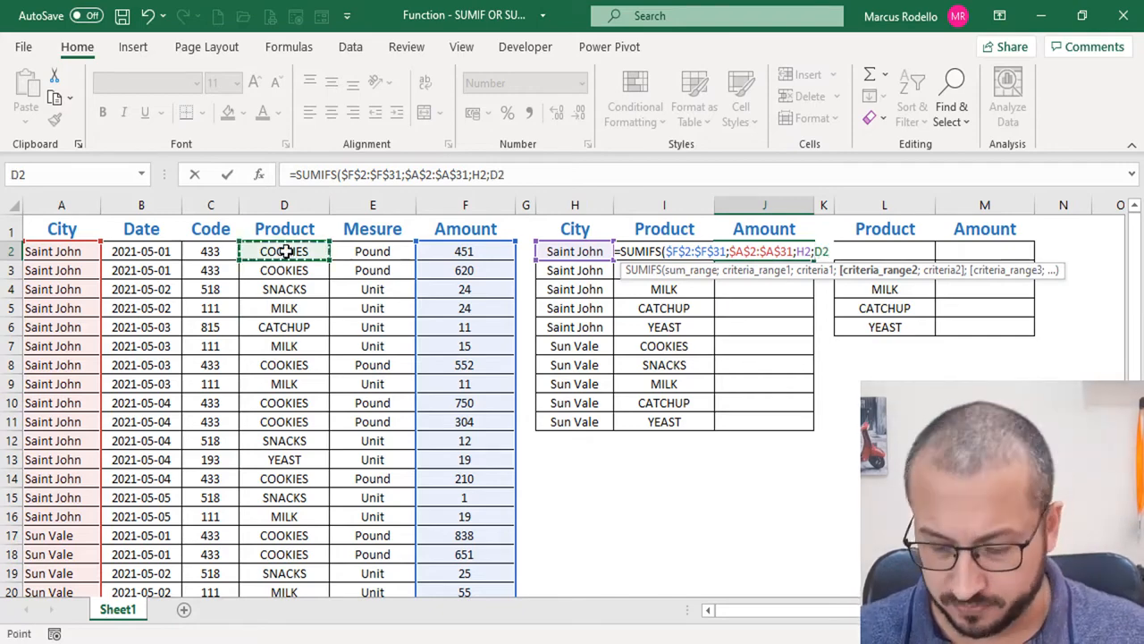
key("ctrl+shift+Down")
scroll(323, 295, "up", 4)
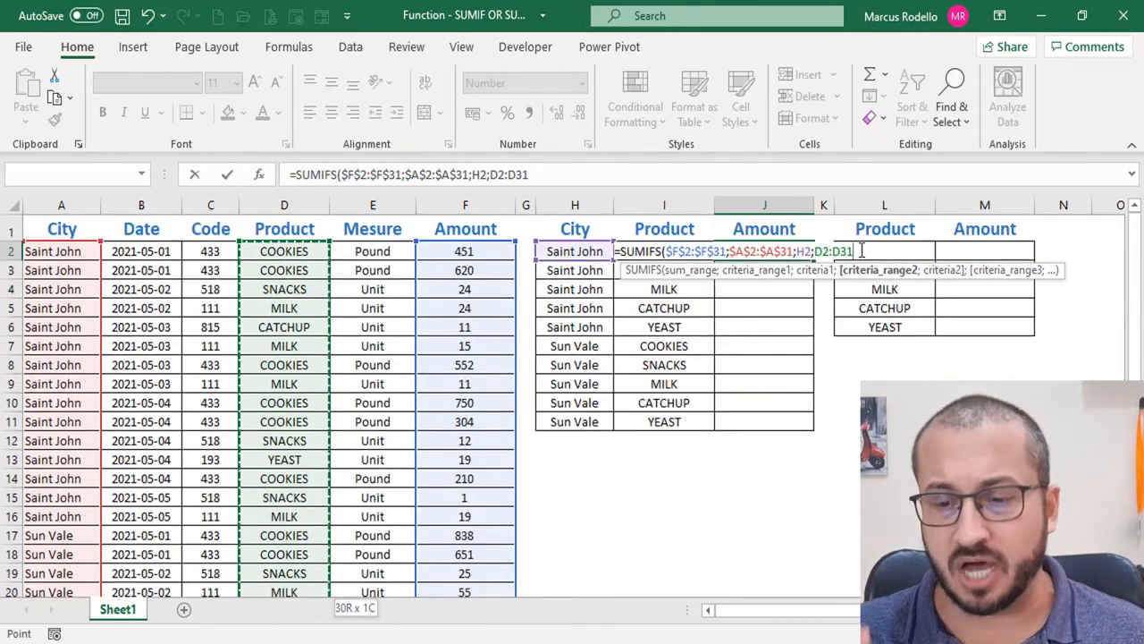
key("F4")
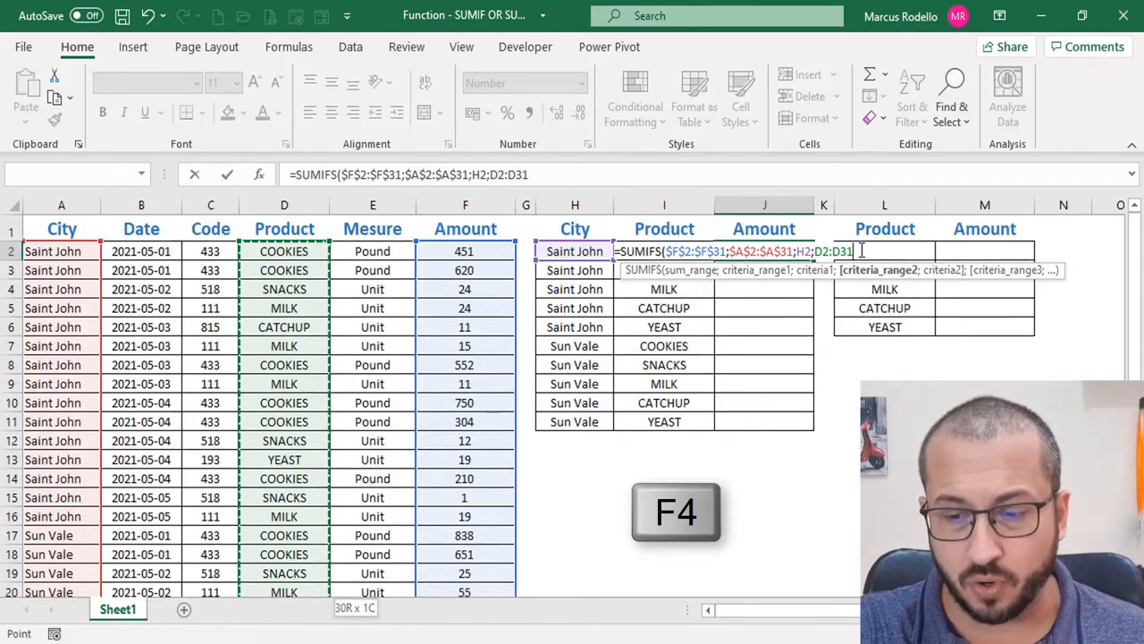
key("F4")
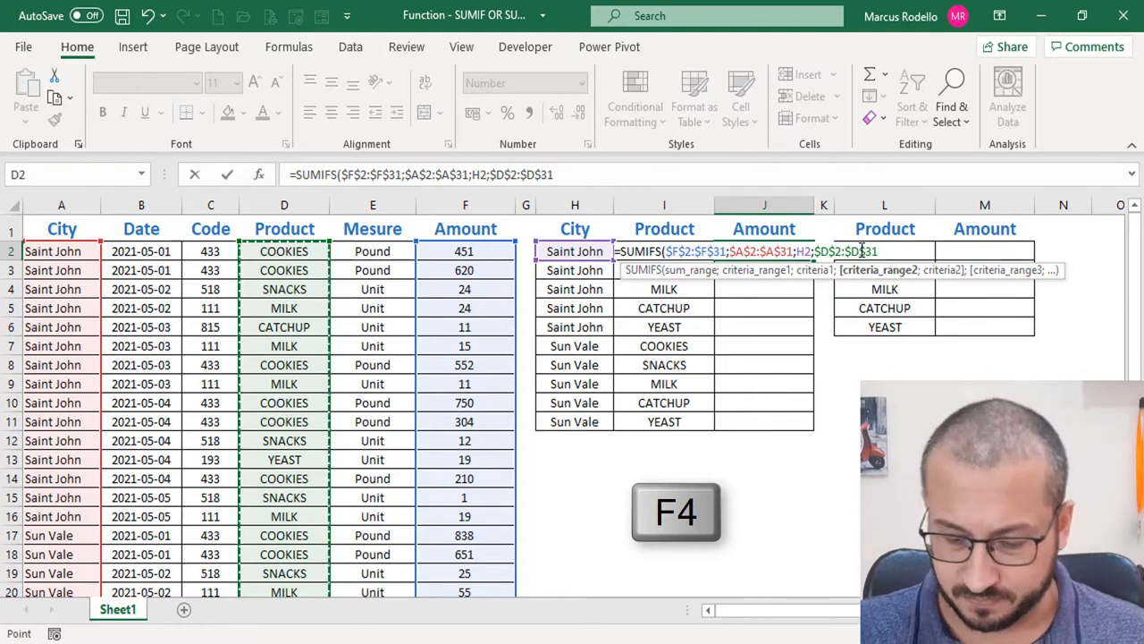
type(";")
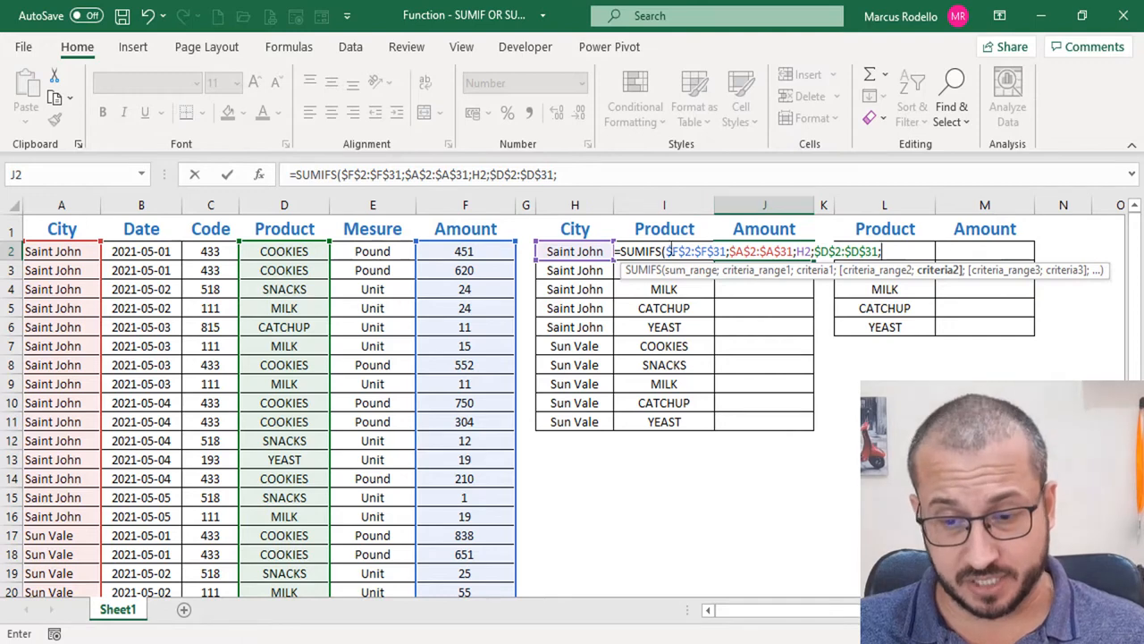
left_click_drag(666, 252, 729, 251)
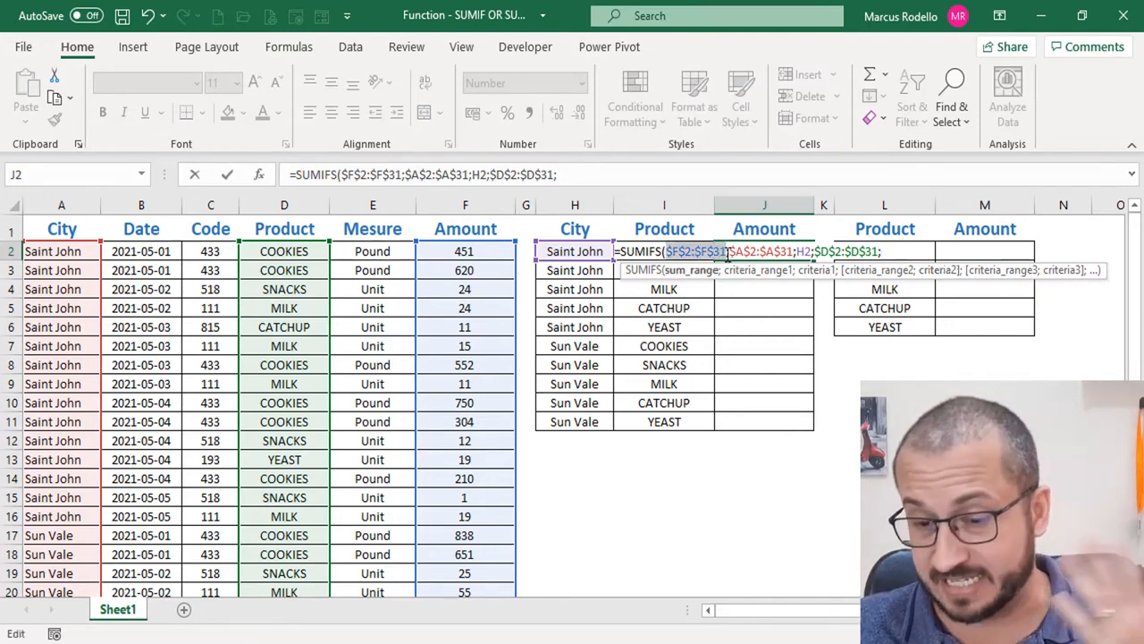
left_click_drag(730, 251, 881, 252)
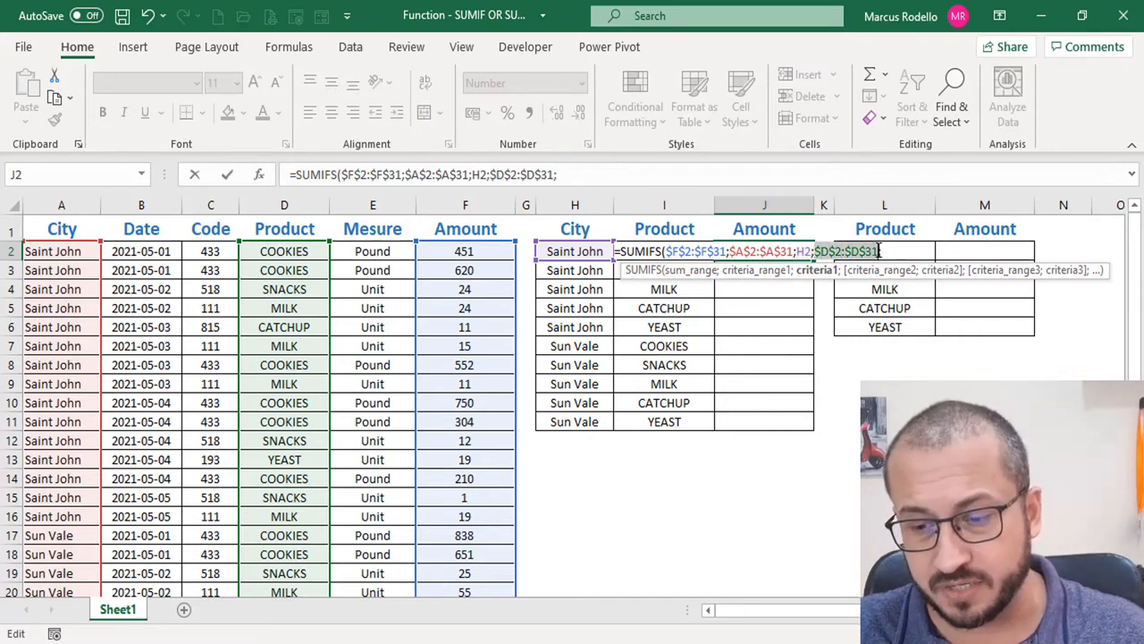
left_click(889, 251)
type(";")
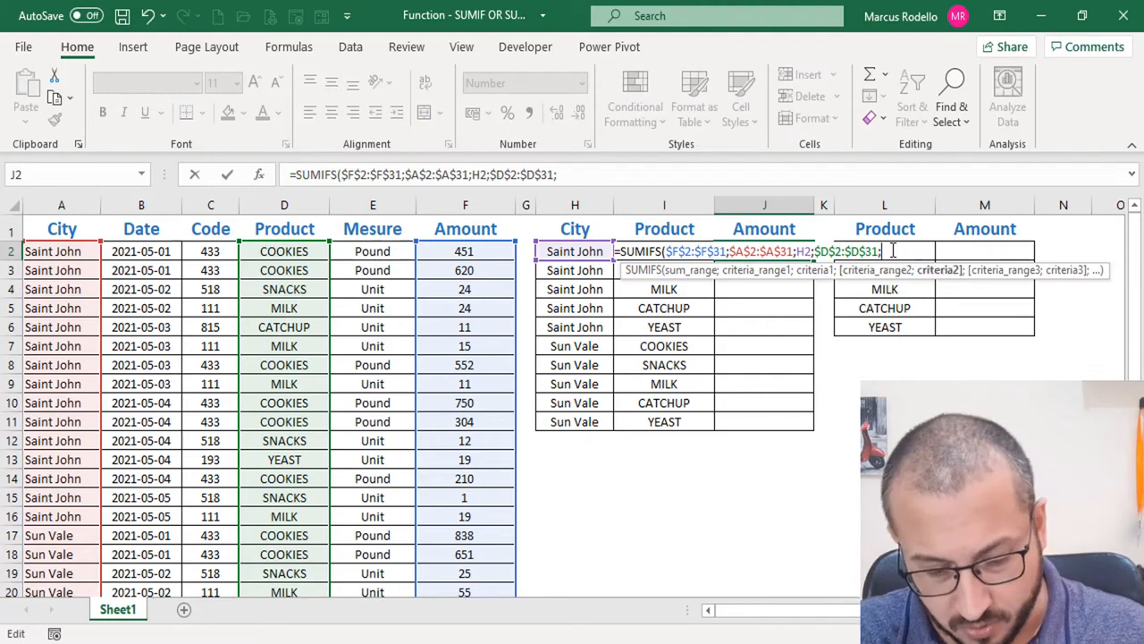
Step: Complete the J2 SUMIFS formula with I2 as the criterion for the Product range
key("F2")
key("Left")
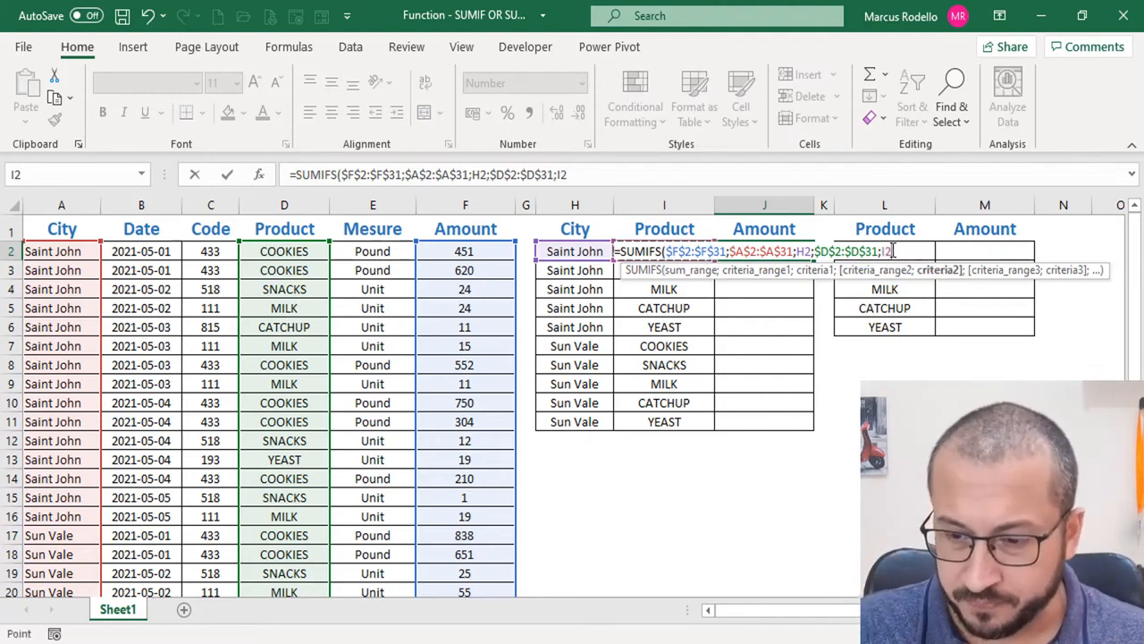
type(")")
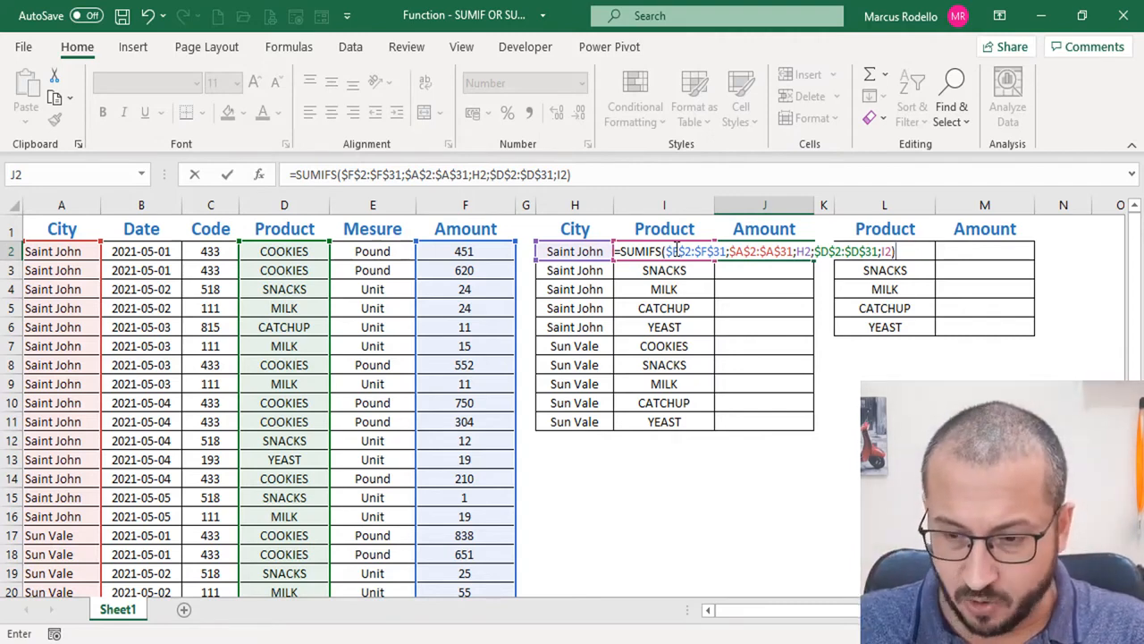
key("Return")
left_click(754, 251)
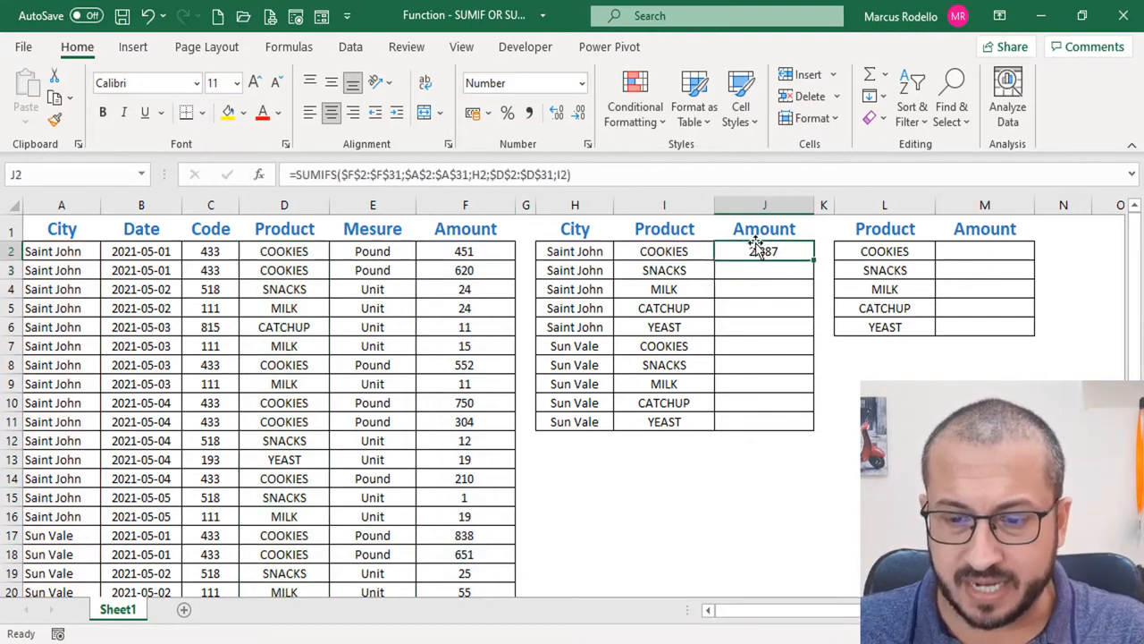
Step: Left-align J2 temporarily to review its SUMIFS arguments, and restore the centred alignment
left_click(310, 119)
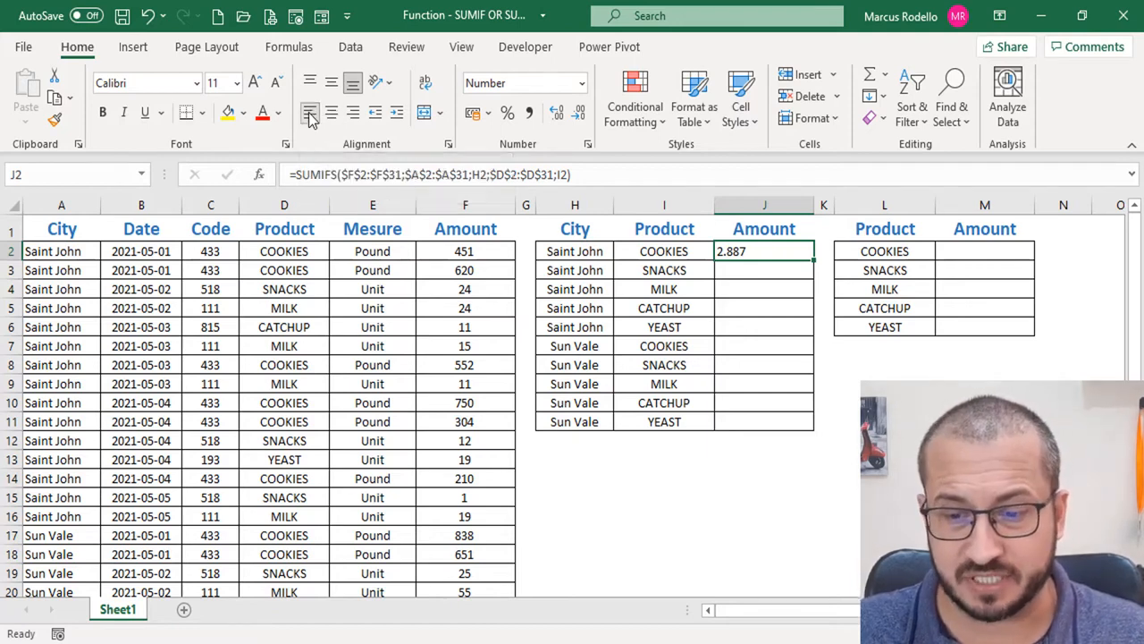
double_click(790, 251)
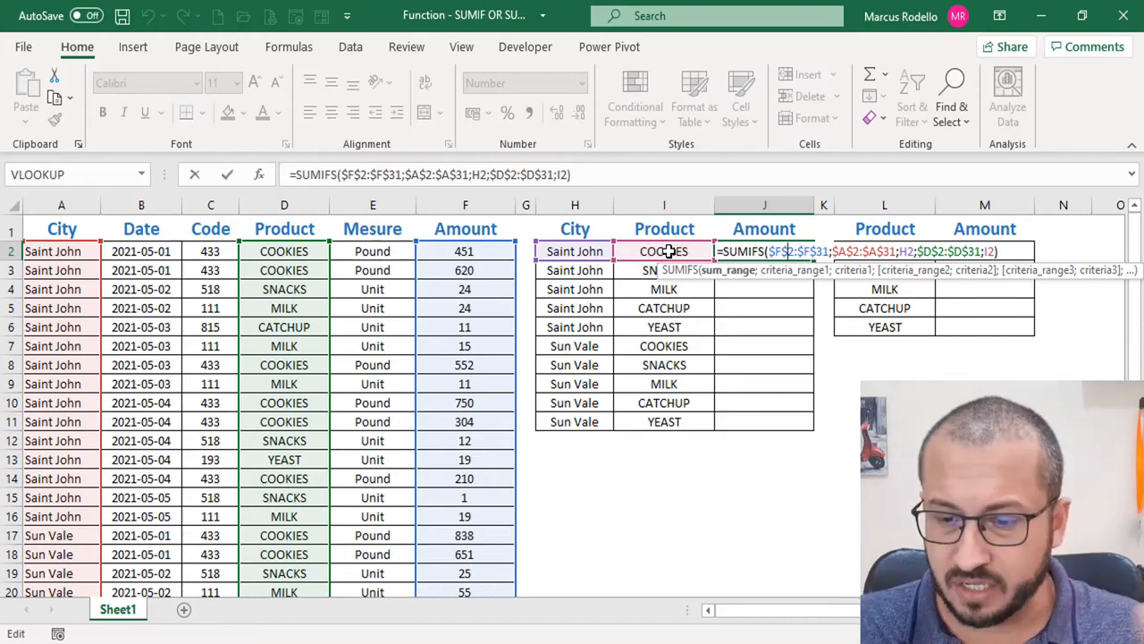
key("Return")
left_click(746, 246)
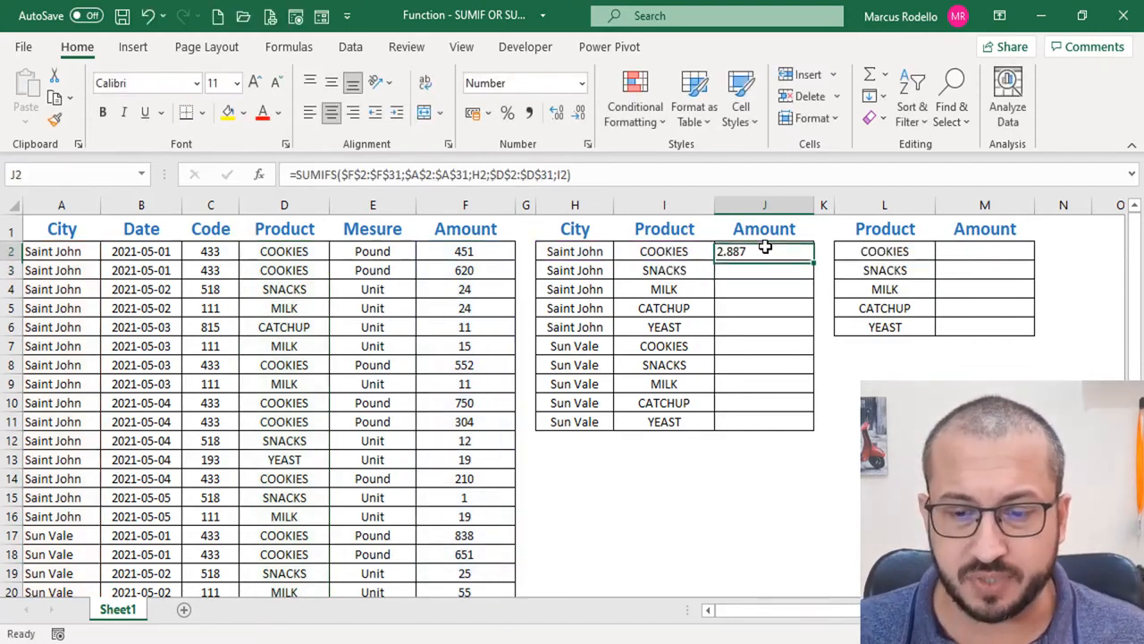
left_click(331, 112)
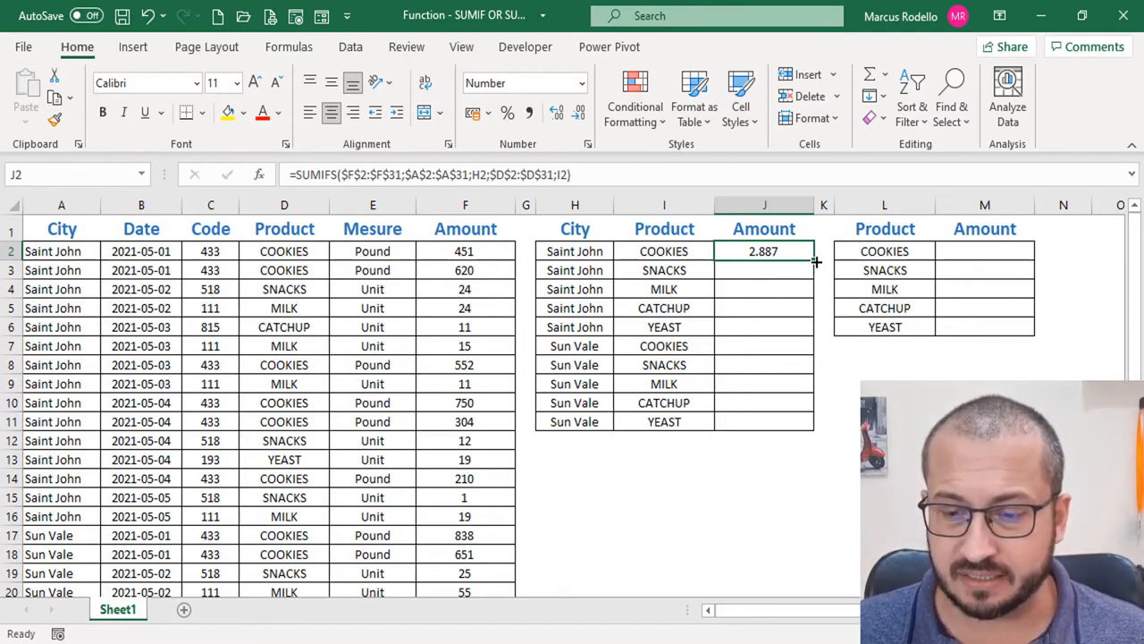
Step: Fill the J2 formula down through J11 and total the source amounts F2:F31 in F32 with SUM
left_click_drag(816, 261, 804, 439)
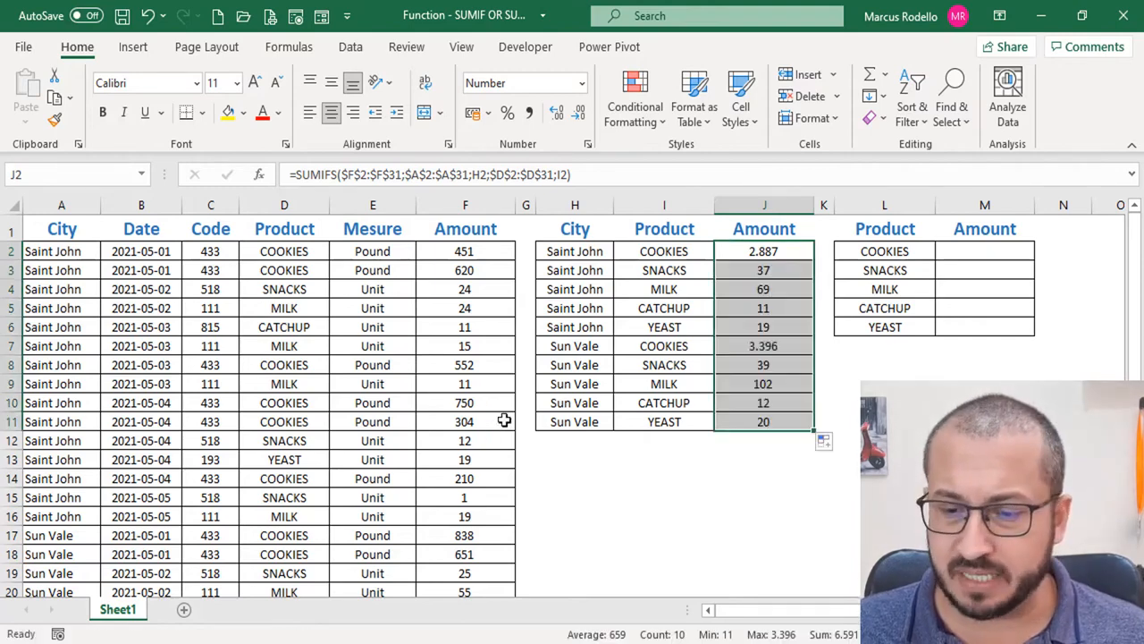
scroll(504, 421, "down", 5)
left_click(503, 527)
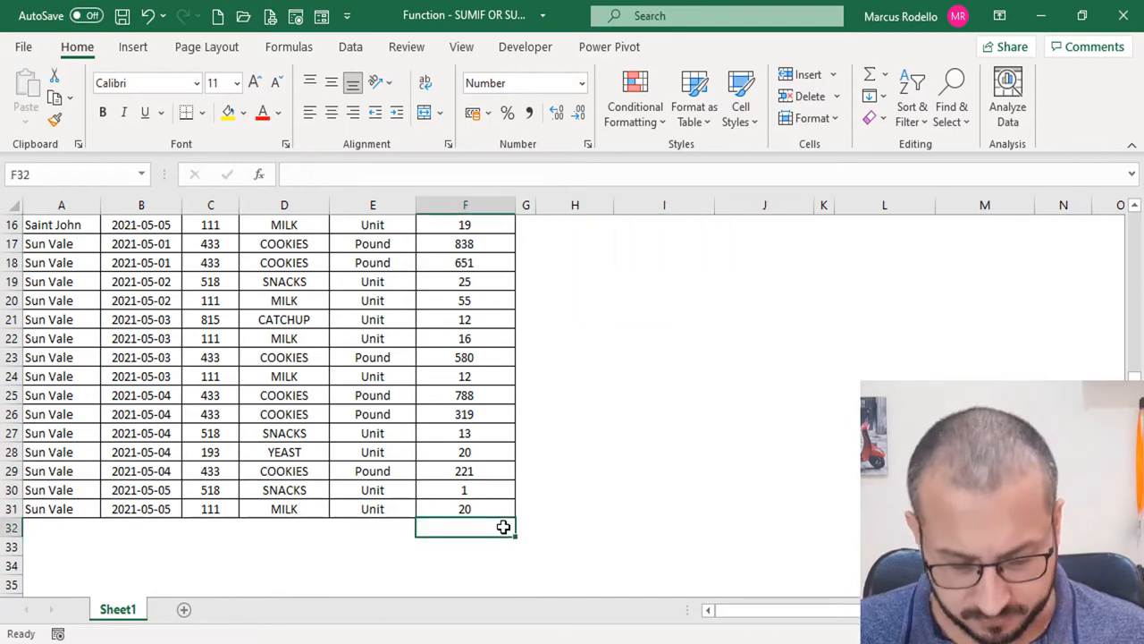
key("alt+equal")
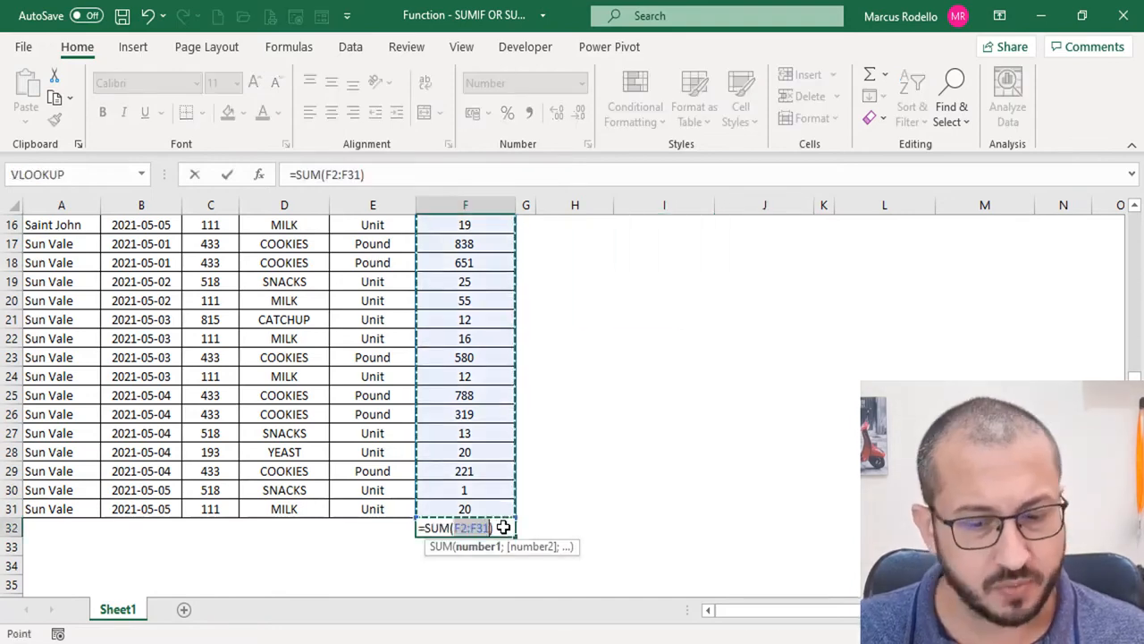
key("ctrl+Return")
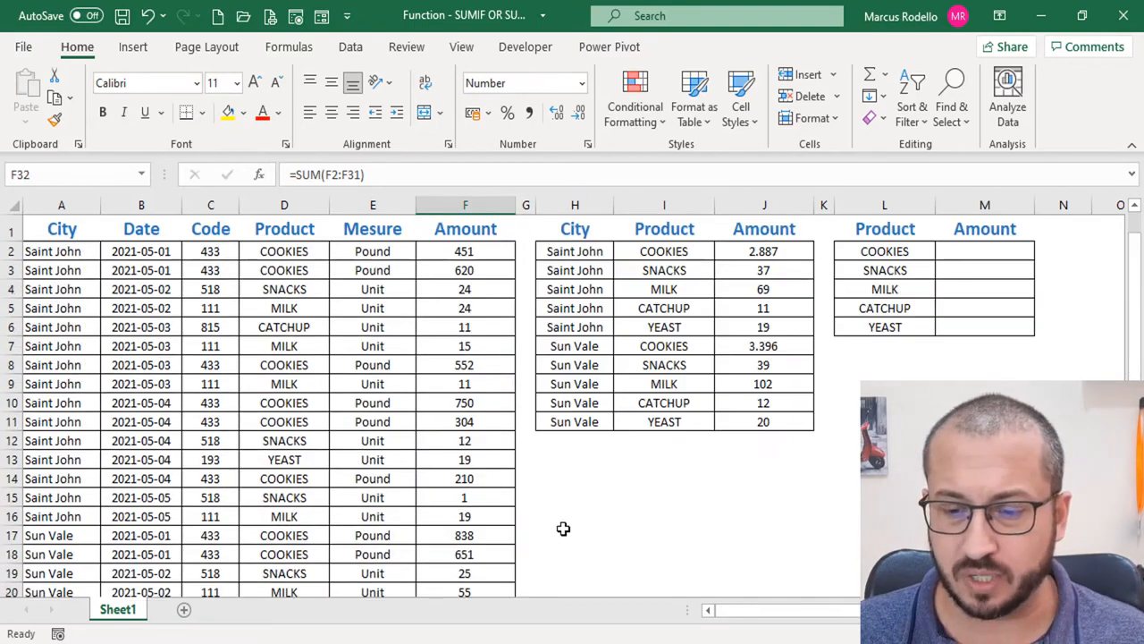
Step: Total the city and product summary amounts J2:J11 in J12 with SUM
scroll(562, 529, "up", 5)
left_click(803, 438)
key("alt+equal")
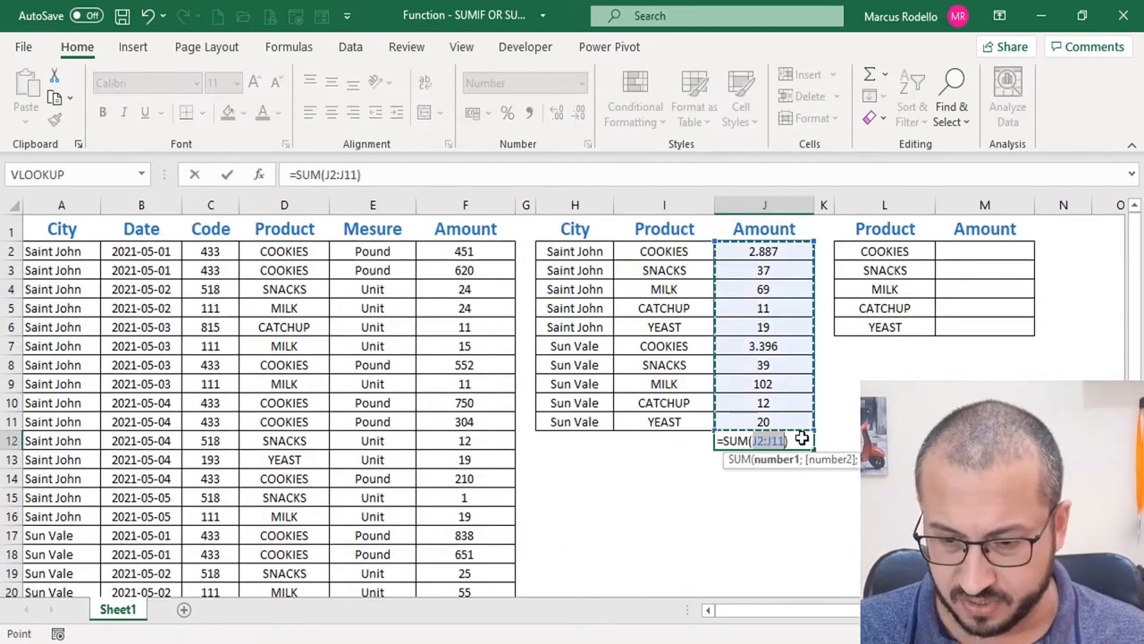
key("Return")
left_click(800, 438)
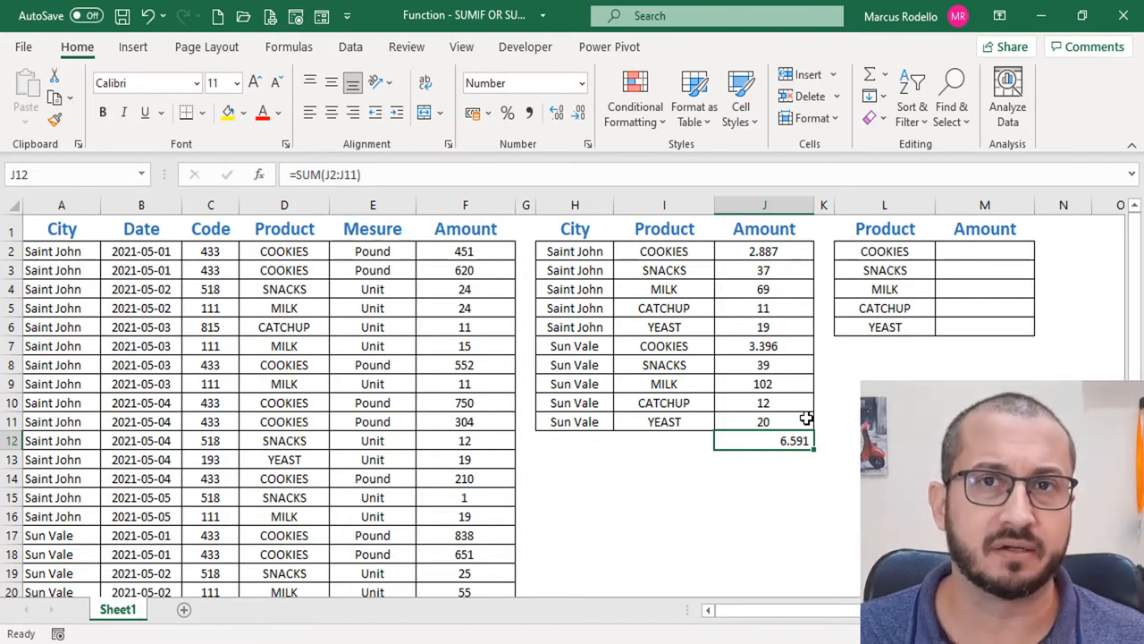
Step: Start a SUMIF formula in M2 with the absolute Product range $D$2:$D$31 as the range
left_click(994, 246)
type("=")
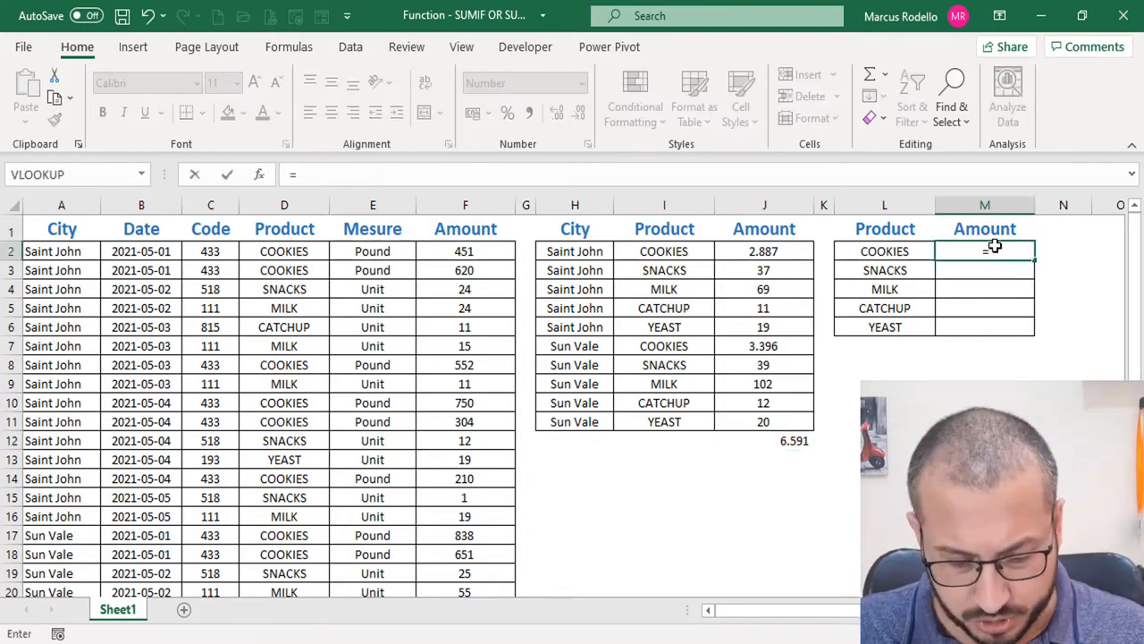
type("sumif")
key("Tab")
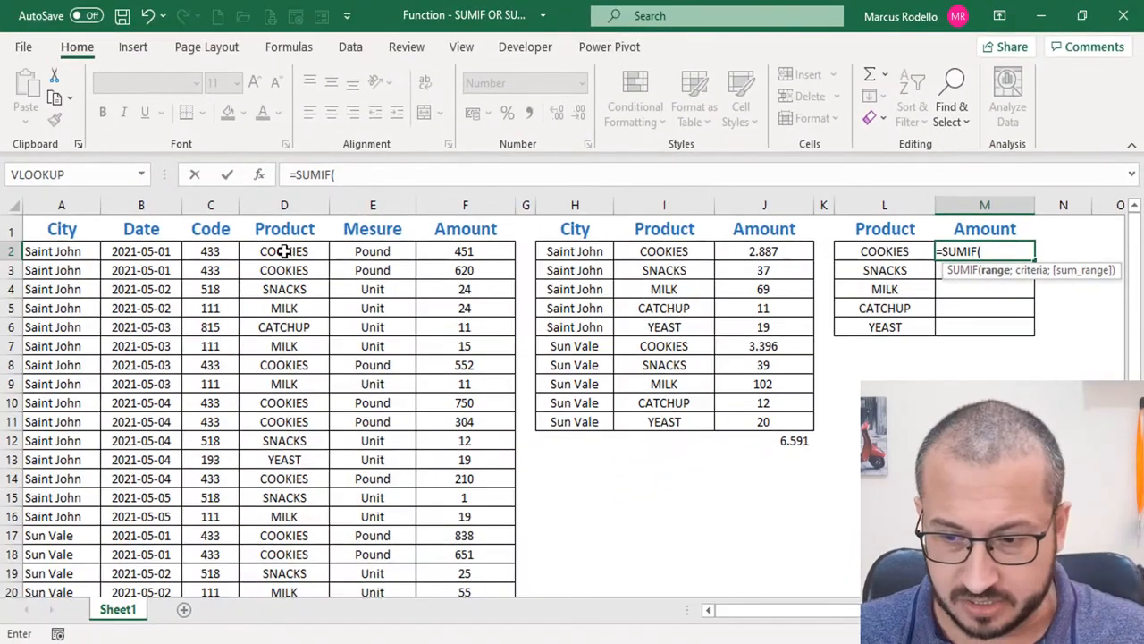
left_click(283, 252)
key("ctrl+shift+Down")
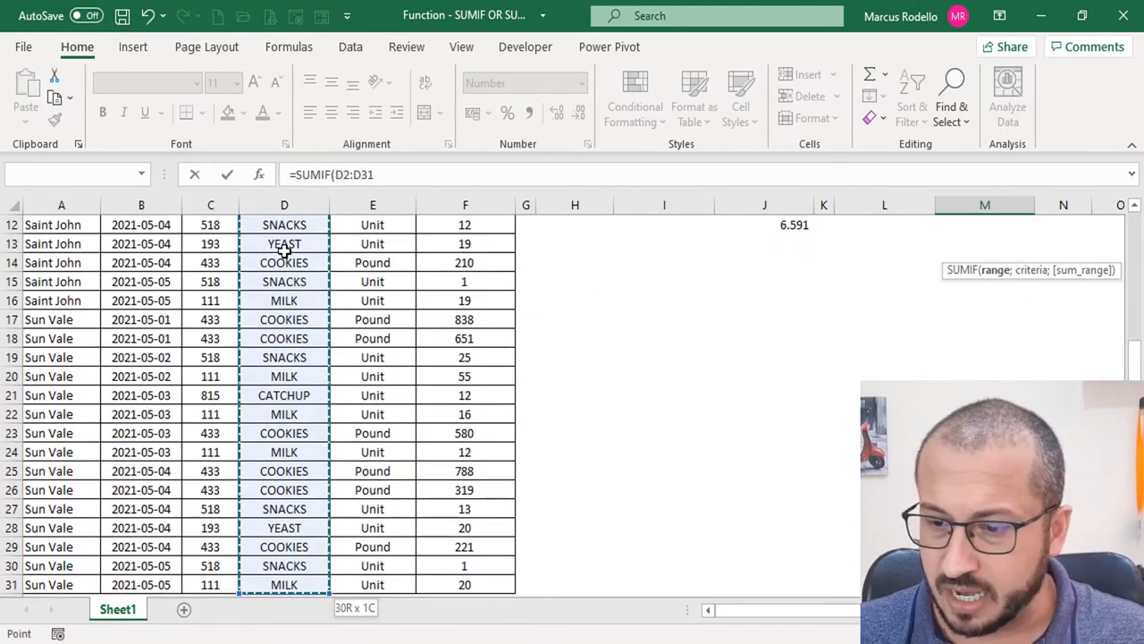
scroll(572, 331, "up", 4)
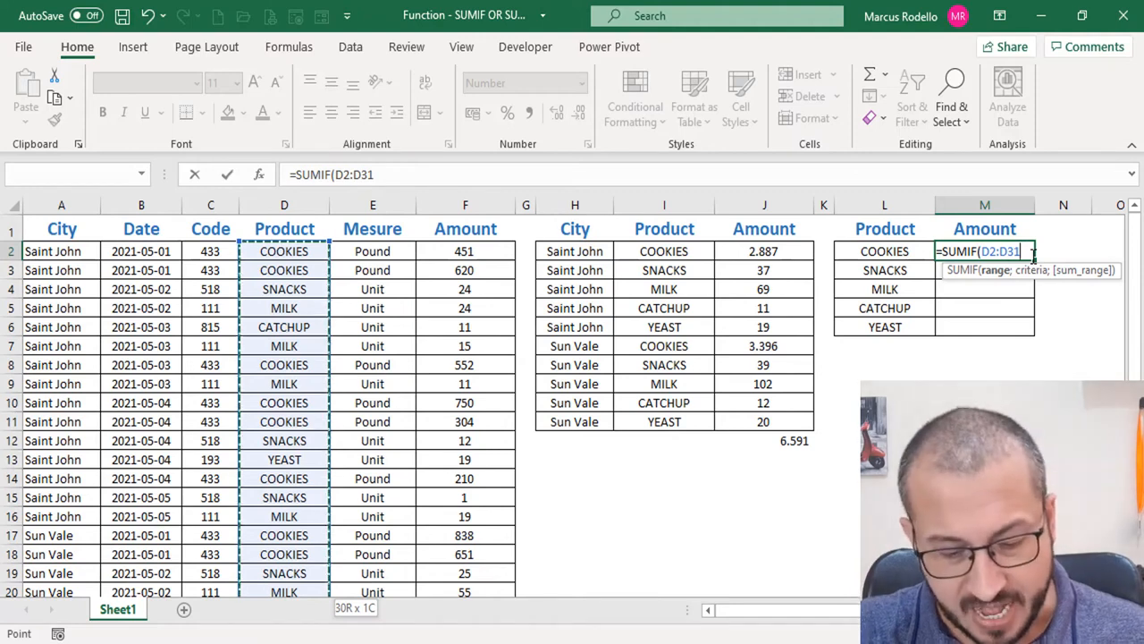
key("F4")
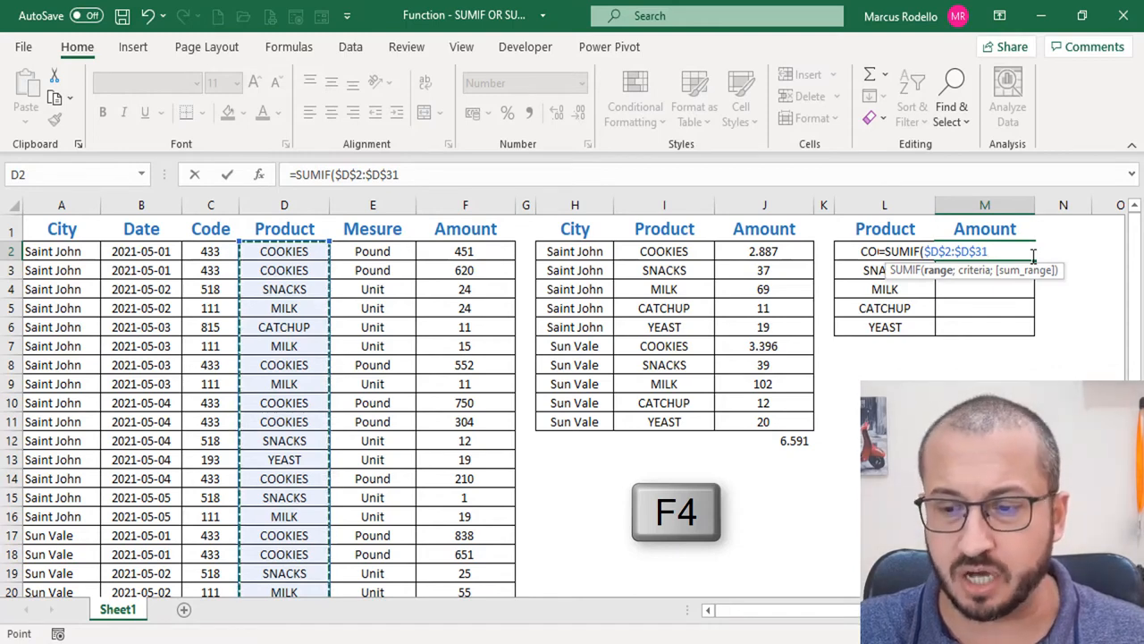
Step: Complete the M2 SUMIF formula with L2 as the criterion and the absolute sum range $F$2:$F$31
type(";")
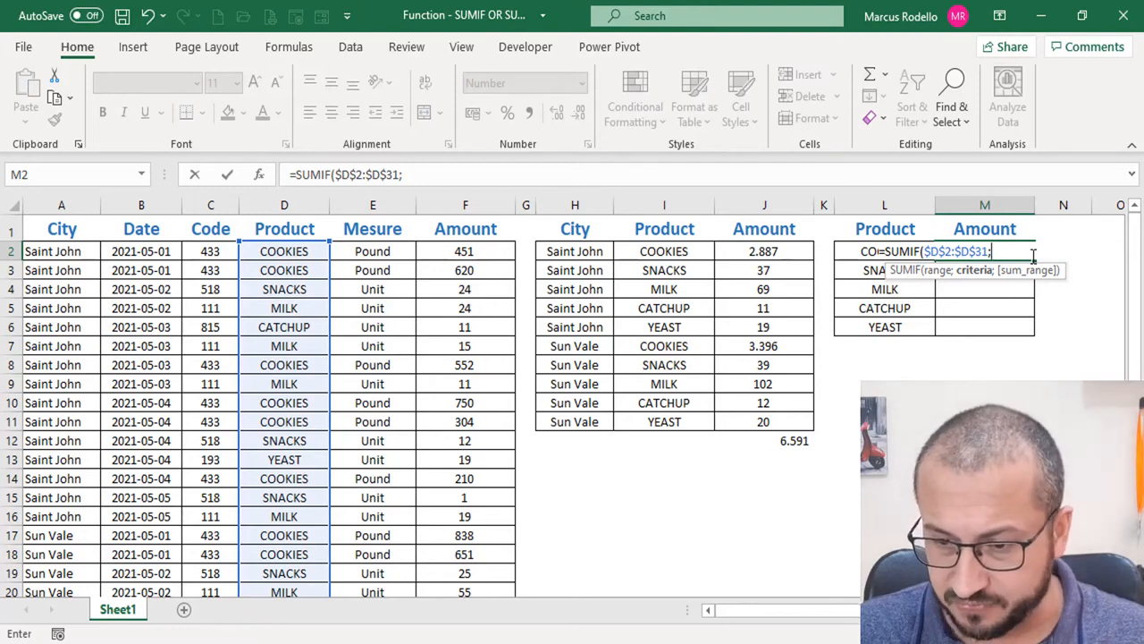
key("Left")
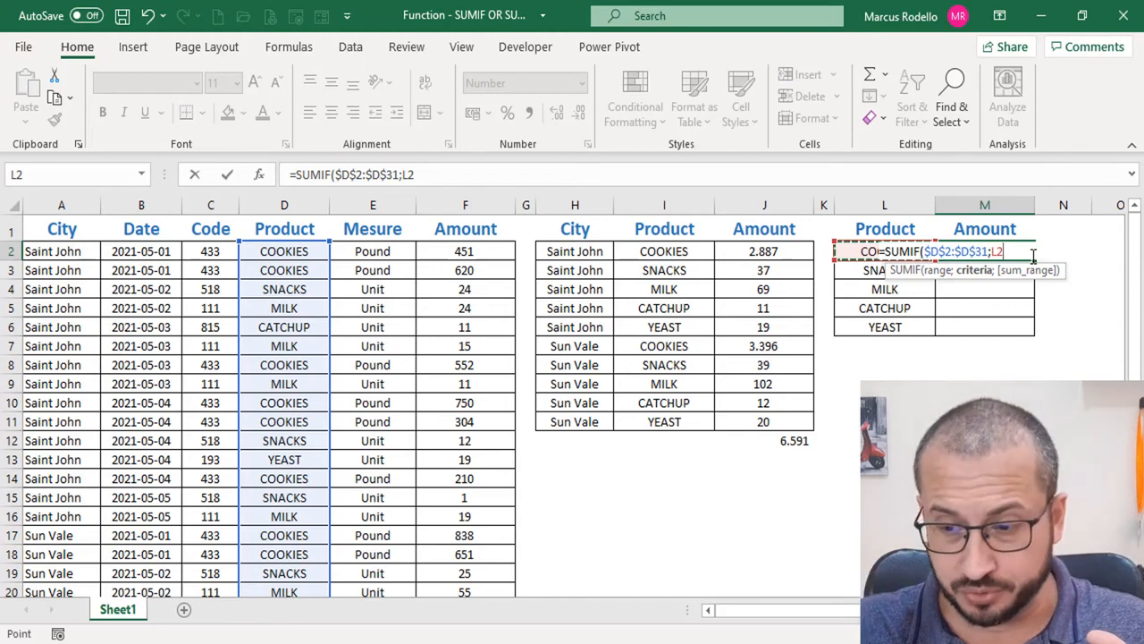
type(";")
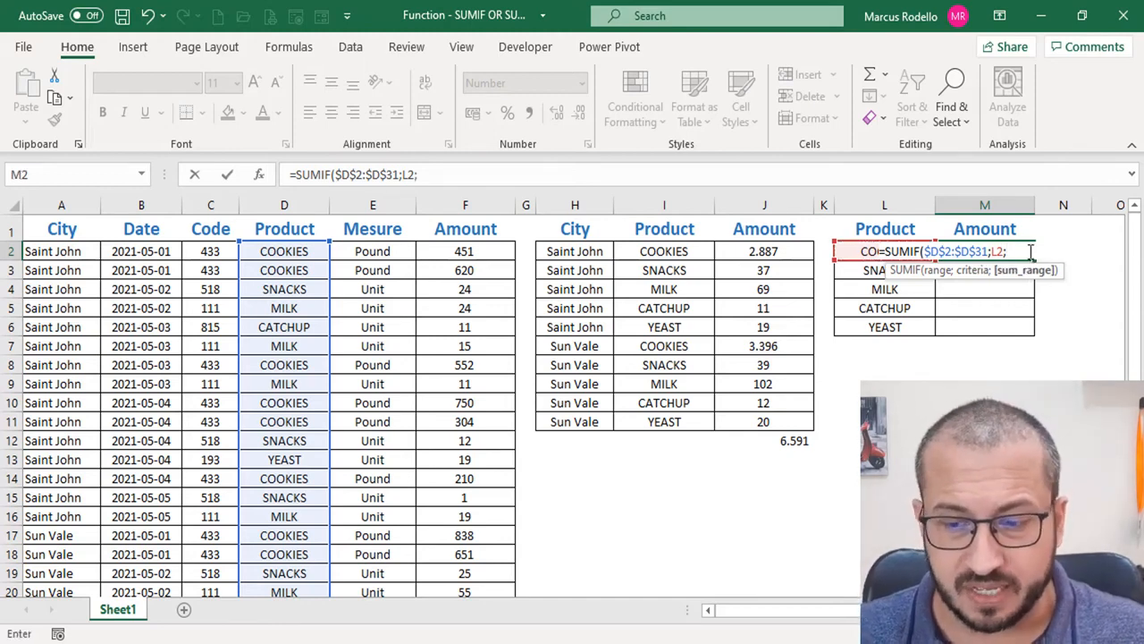
left_click(464, 250)
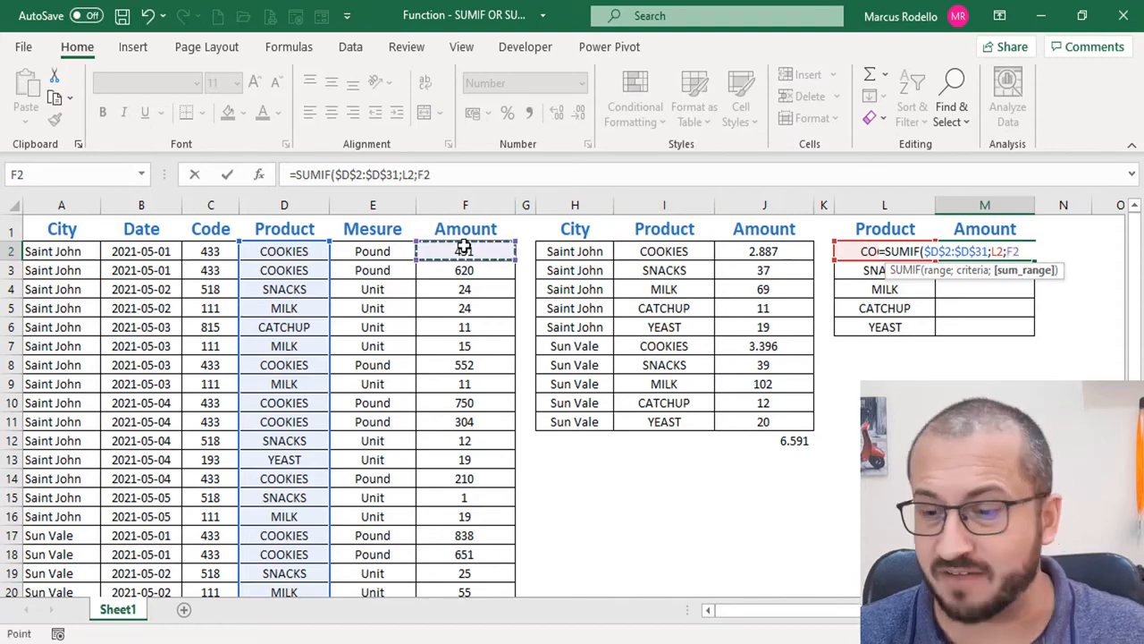
key("ctrl+shift+Down")
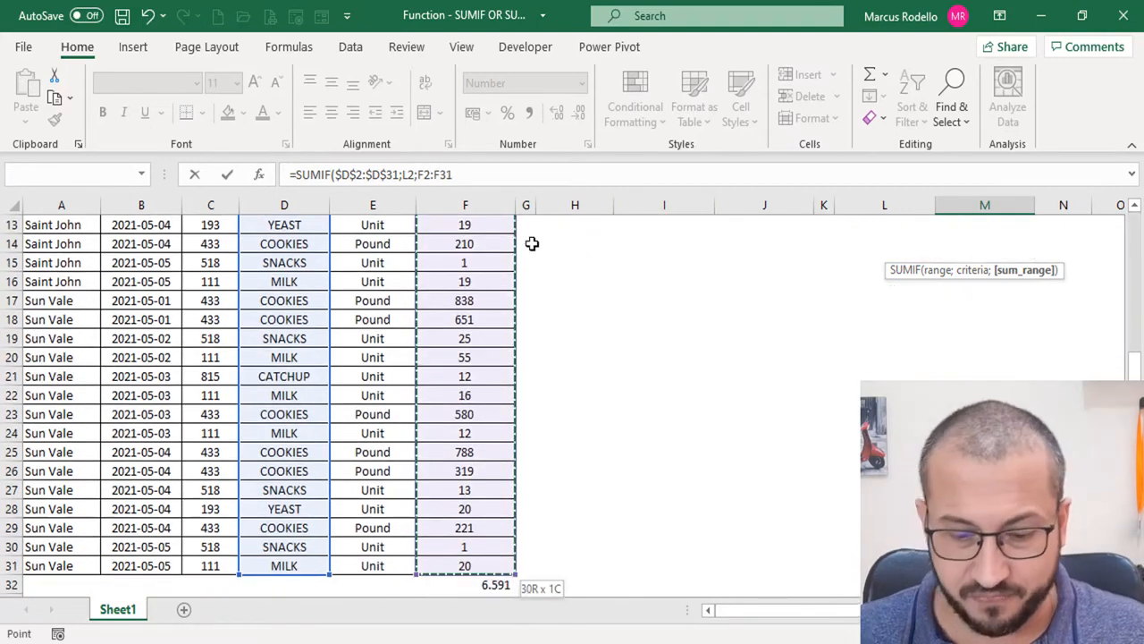
scroll(1102, 365, "up", 4)
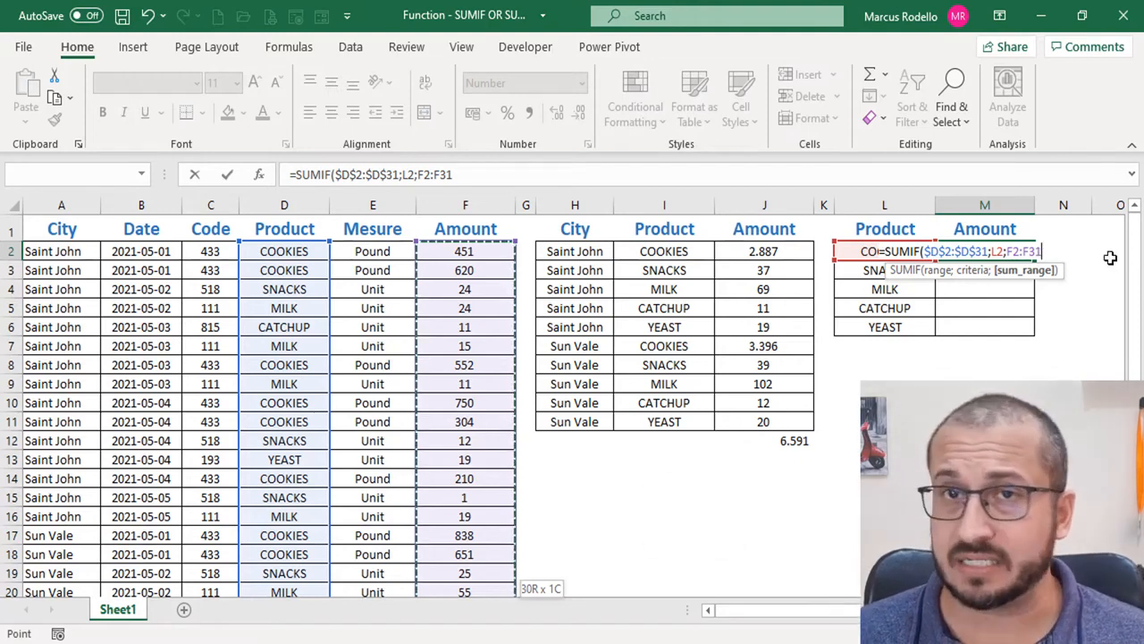
key("F4")
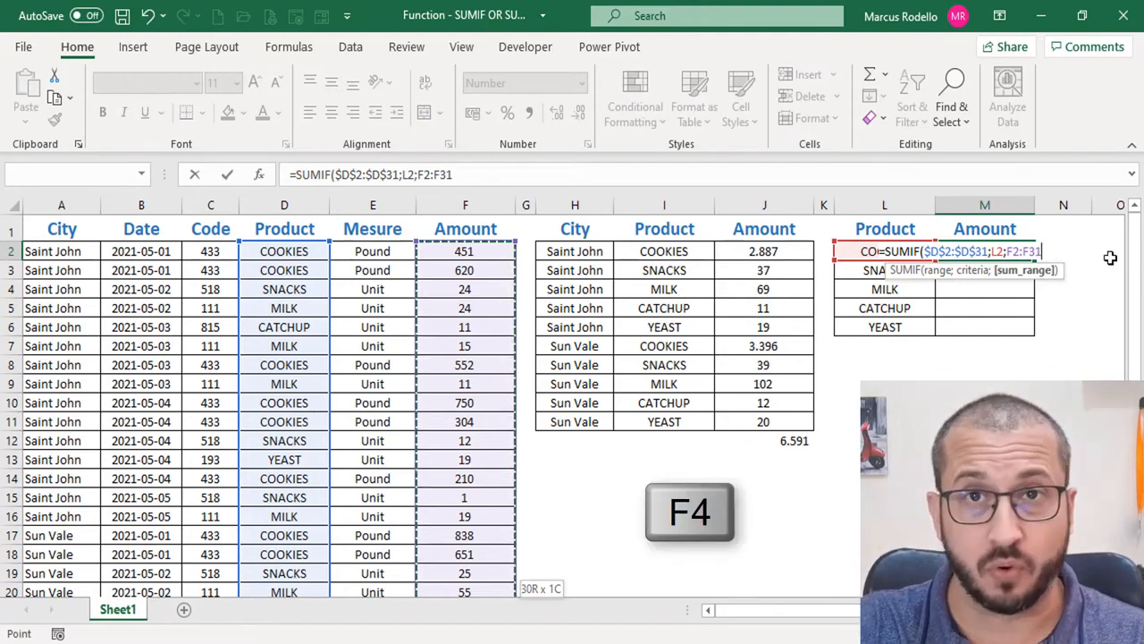
key("F4")
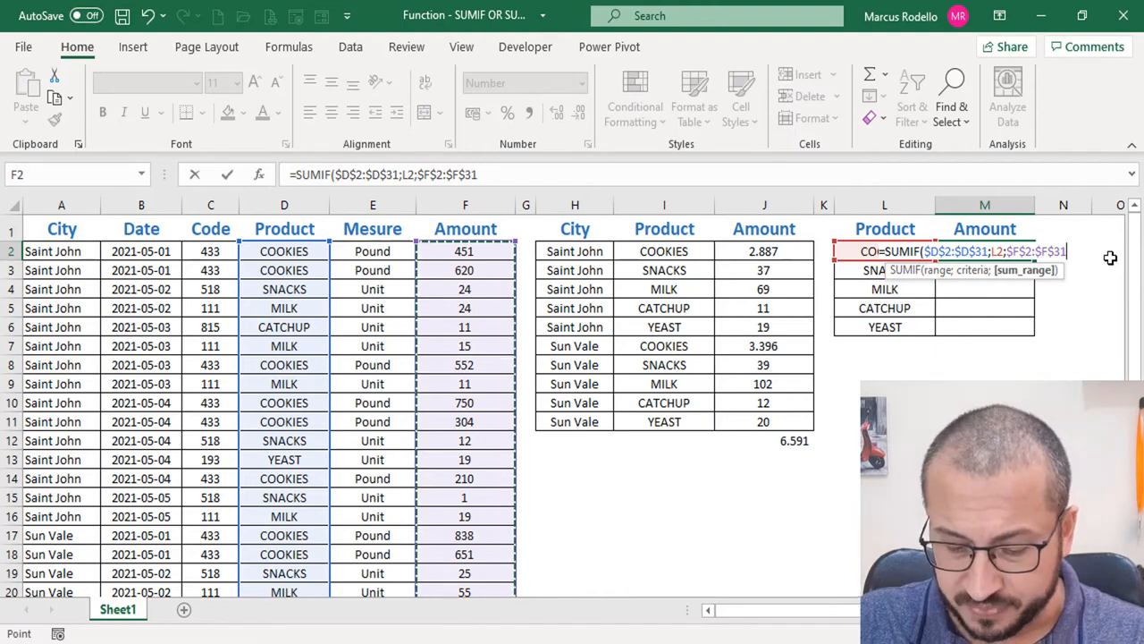
type(")")
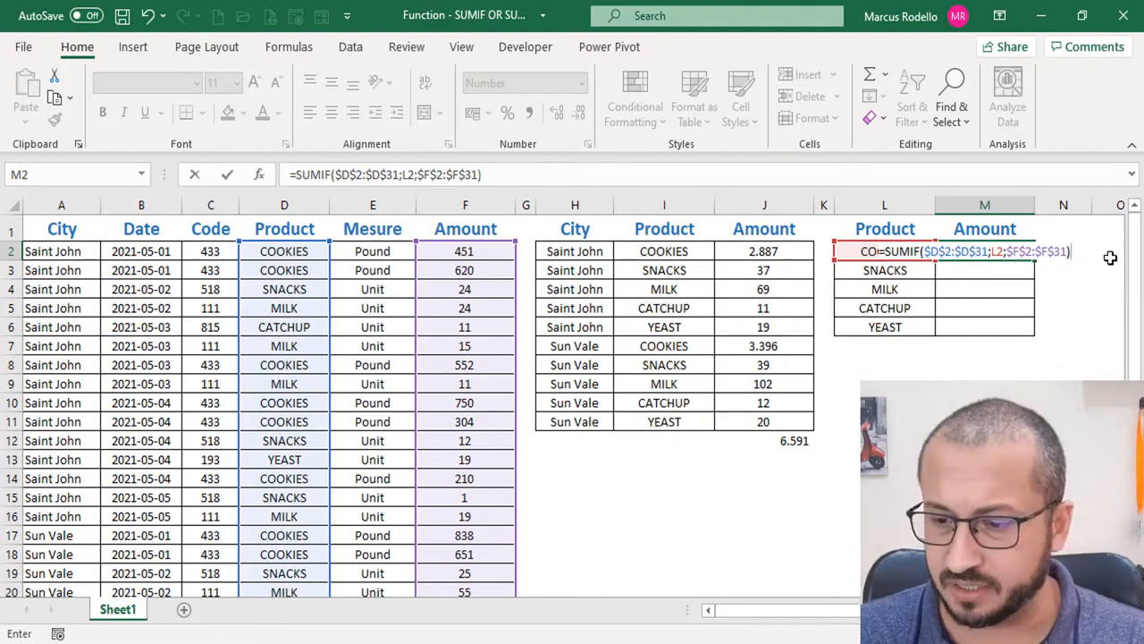
key("Return")
left_click(1020, 251)
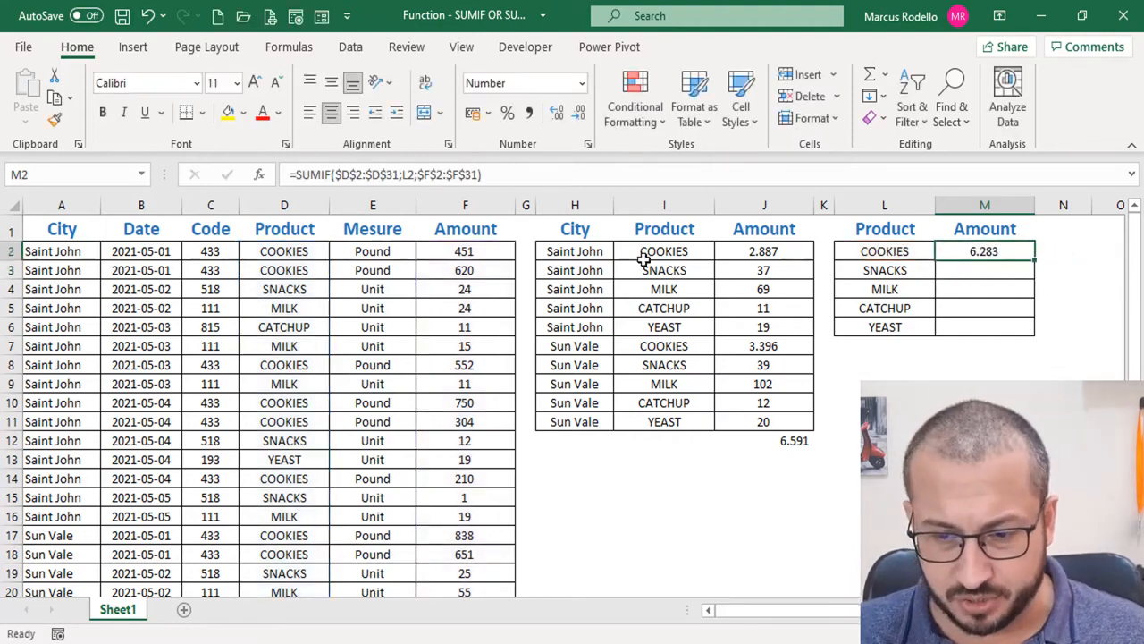
Step: Check the combined sum of the two cities' COOKIES amounts in J2 and J7 against M2
left_click(743, 253)
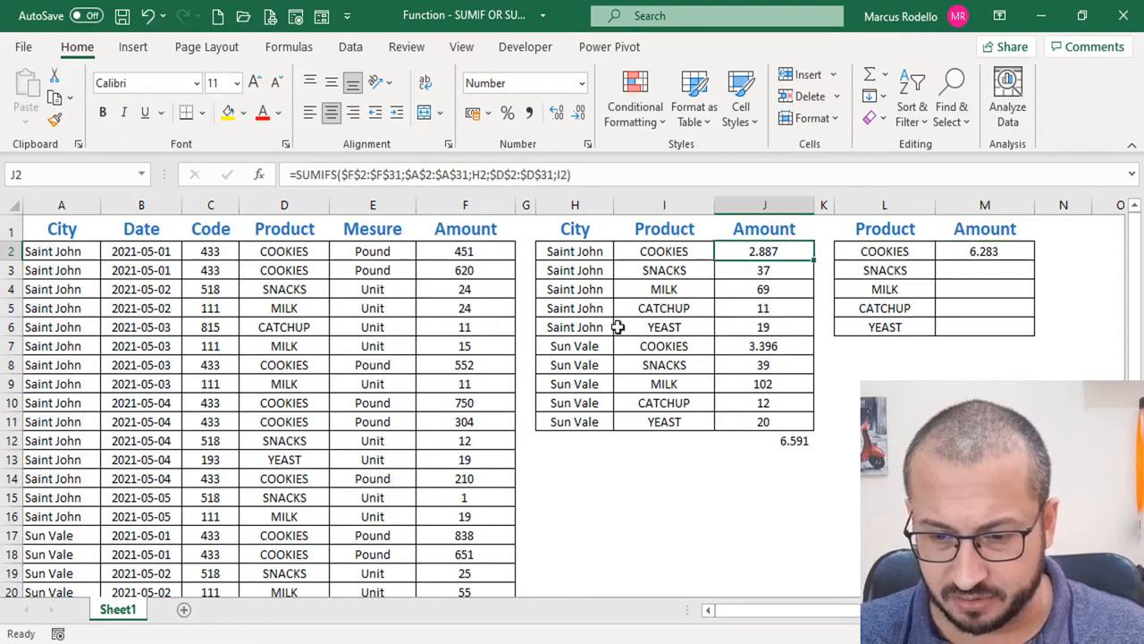
left_click(755, 346, "ctrl")
left_click(888, 373)
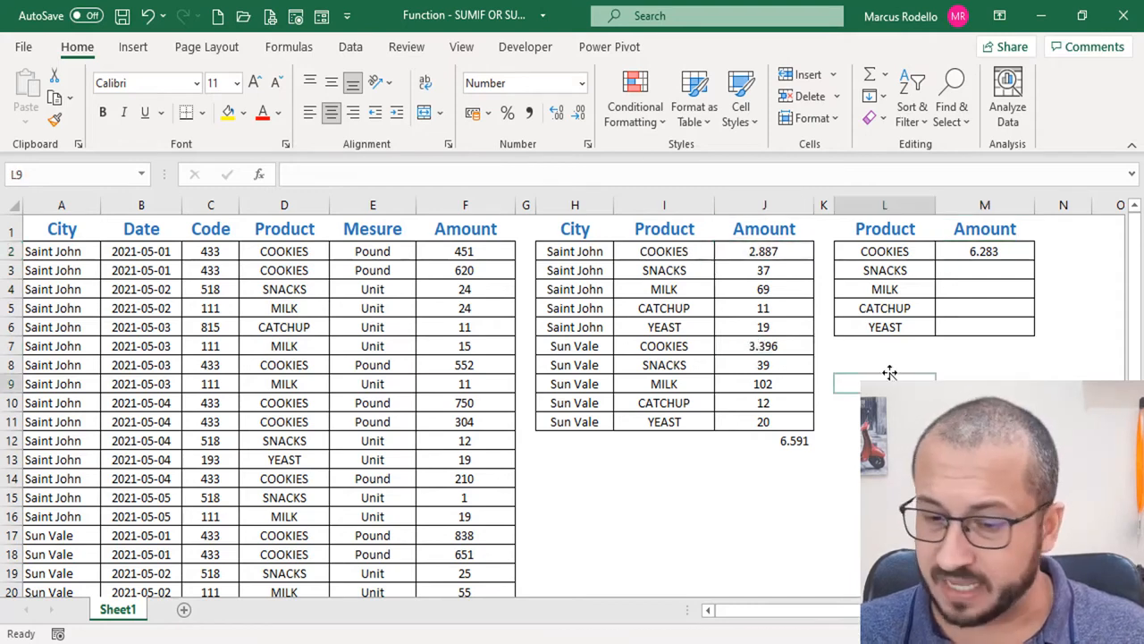
left_click(761, 250)
left_click(751, 346, "ctrl")
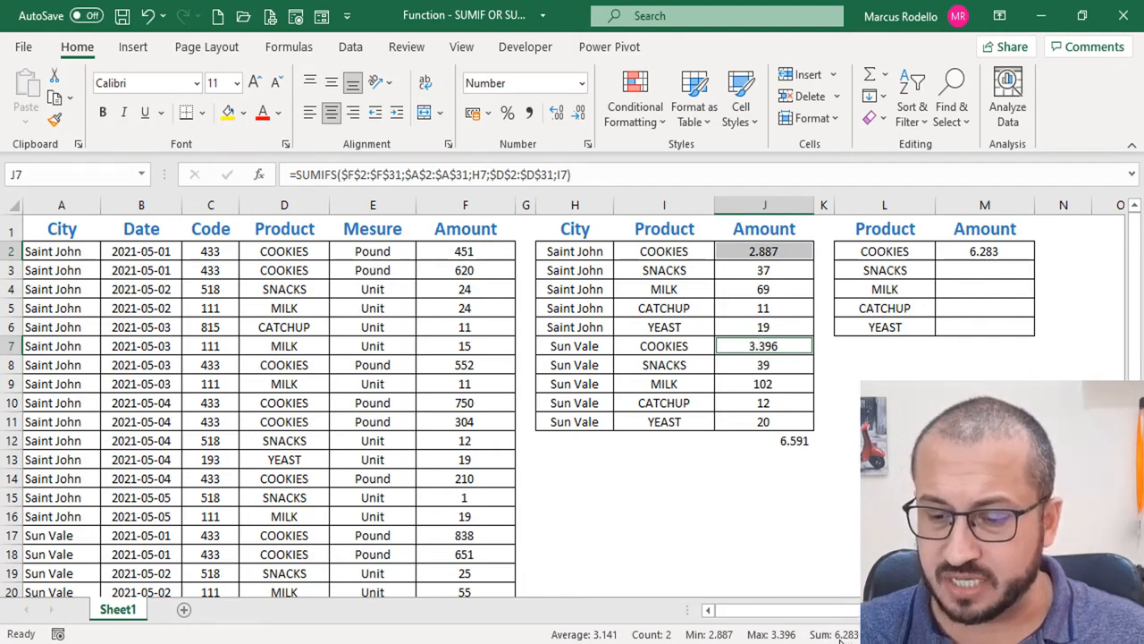
Step: Fill the M2 SUMIF formula down through M6 and total M2:M6 in M7 with SUM
left_click(1005, 251)
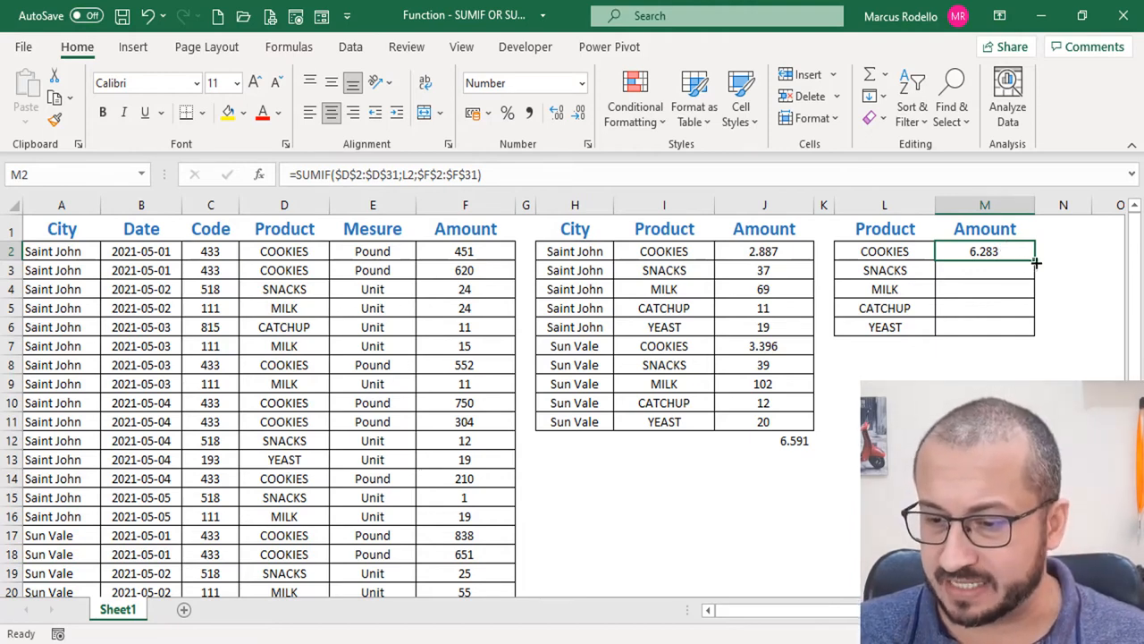
left_click_drag(1034, 260, 1035, 336)
left_click(1007, 346)
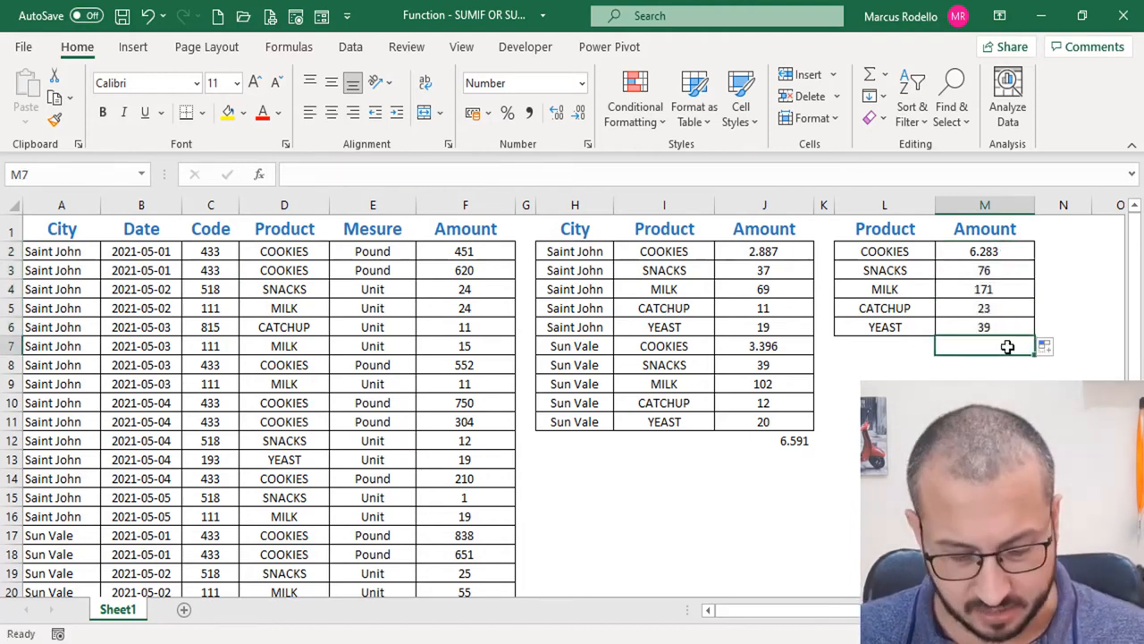
key("alt+equal")
key("Return")
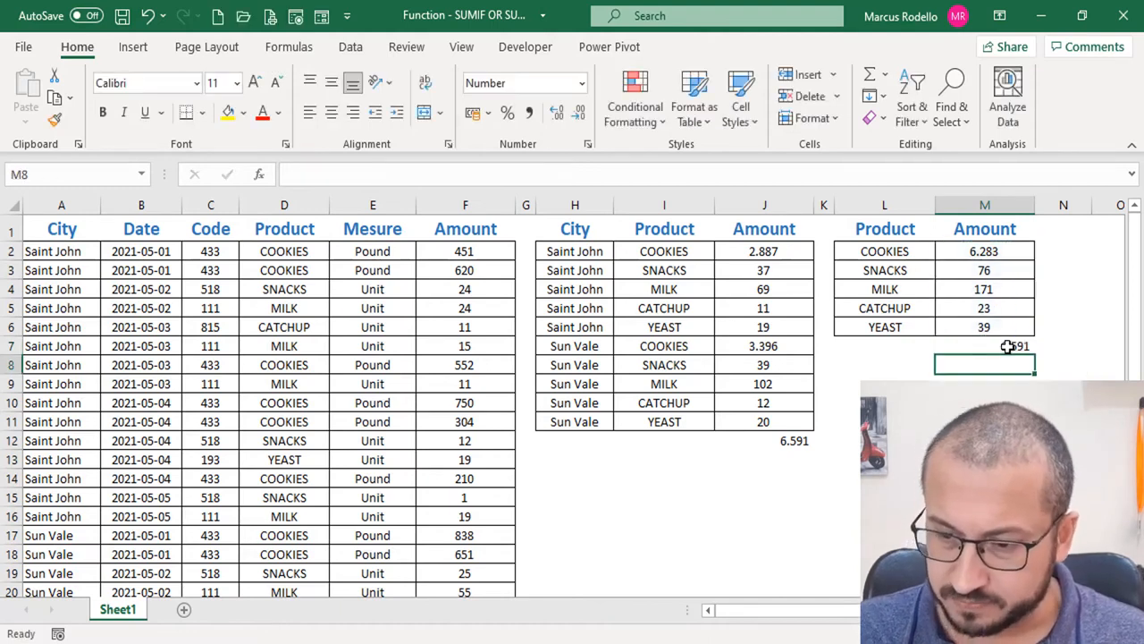
left_click(996, 346)
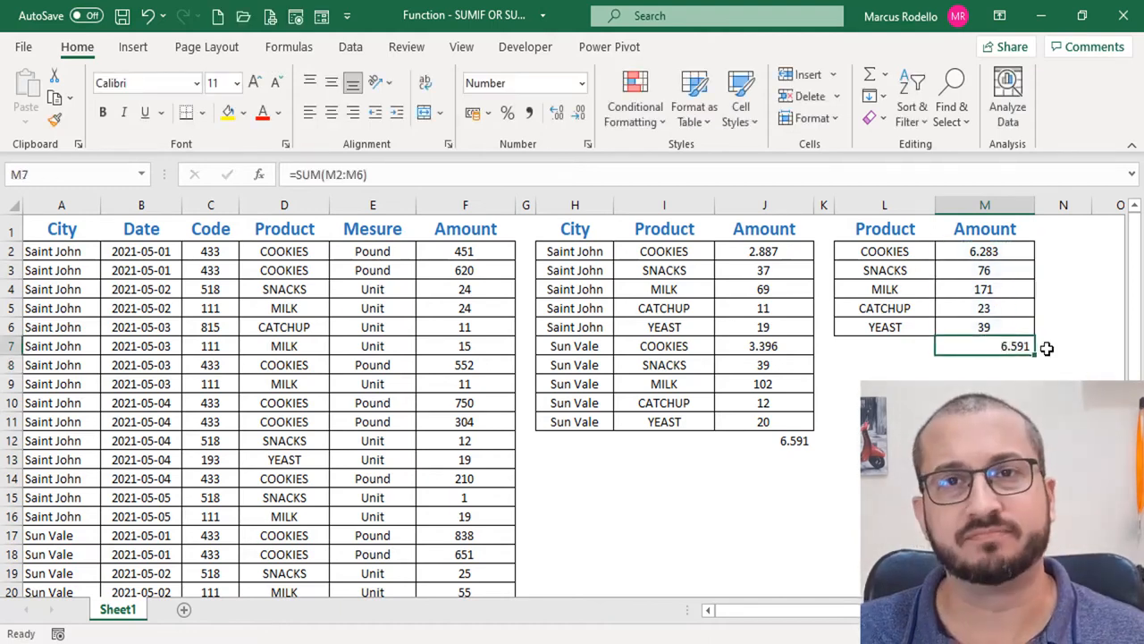
Step: Clear the total in M7 and re-enter it with AutoSum over M2:M6
key("Delete")
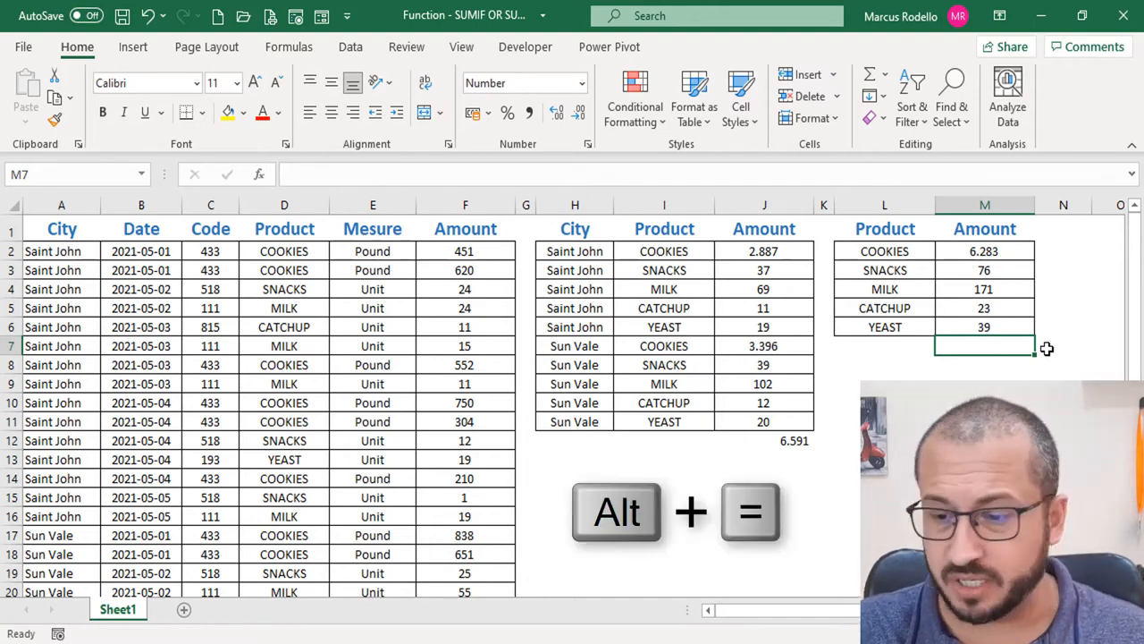
key("alt+equal")
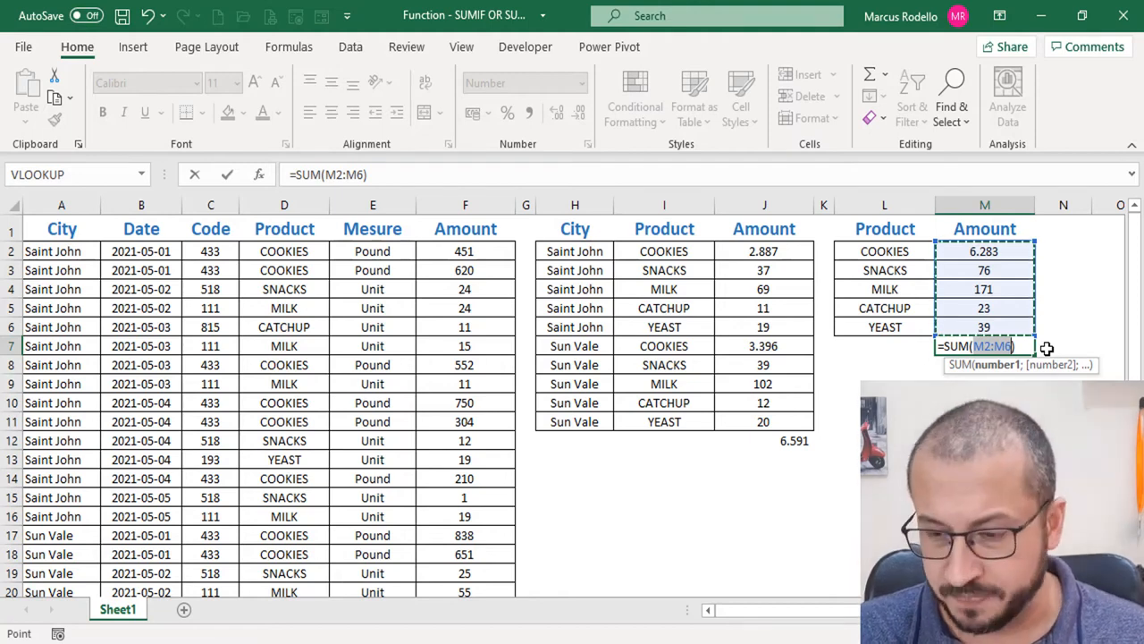
key("Return")
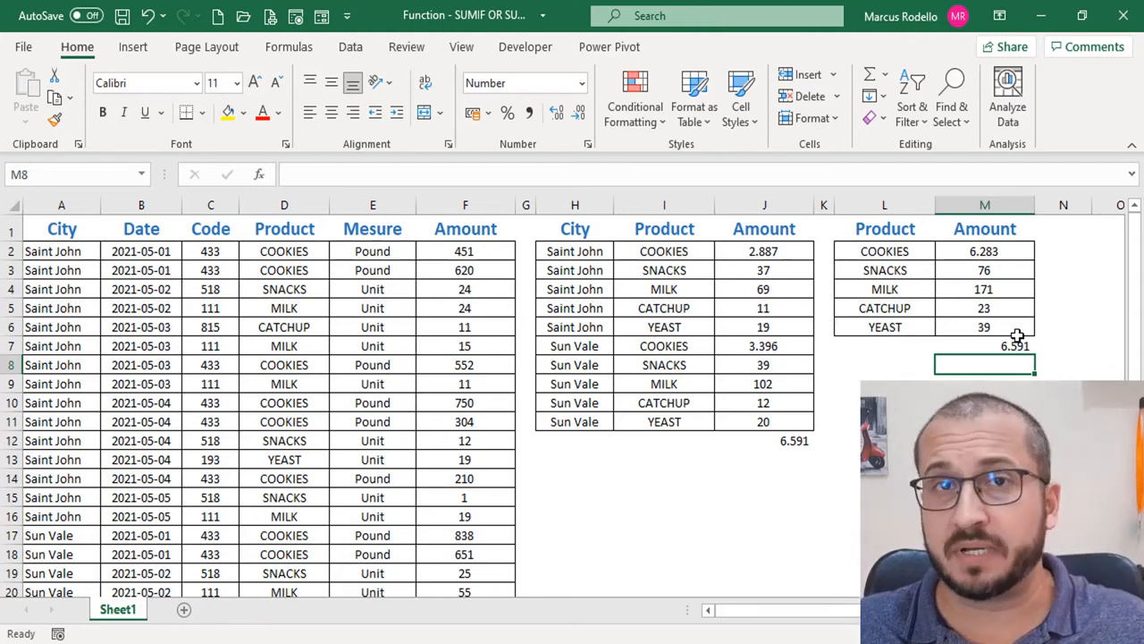
Step: Compare the position of the sum range argument in the M2 SUMIF formula and the J2 SUMIFS formula
double_click(1014, 251)
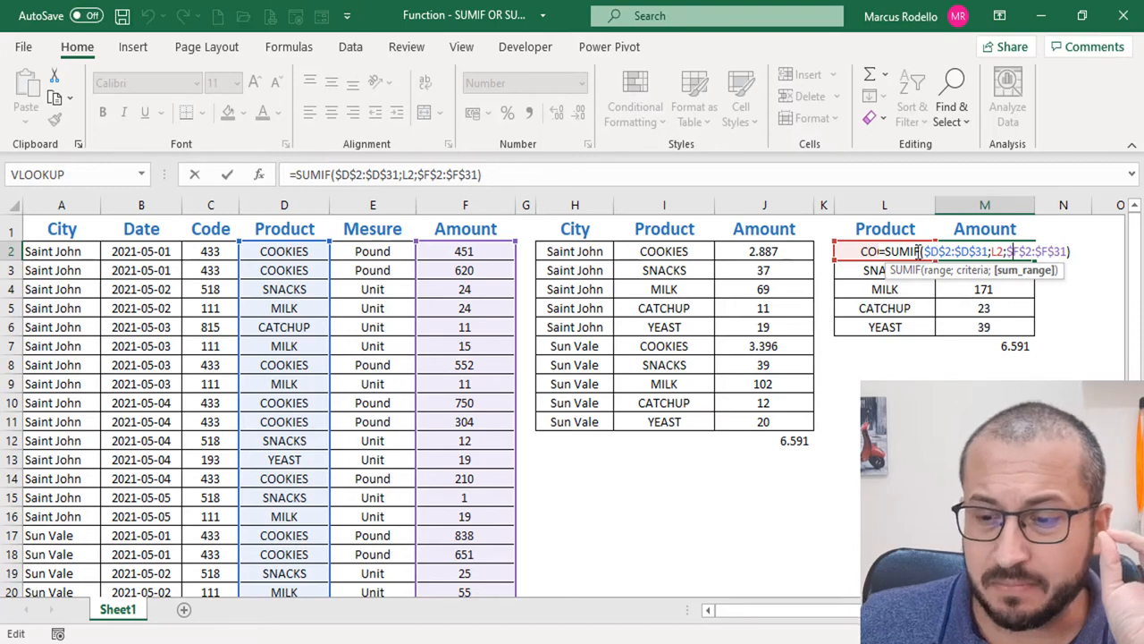
left_click(937, 251)
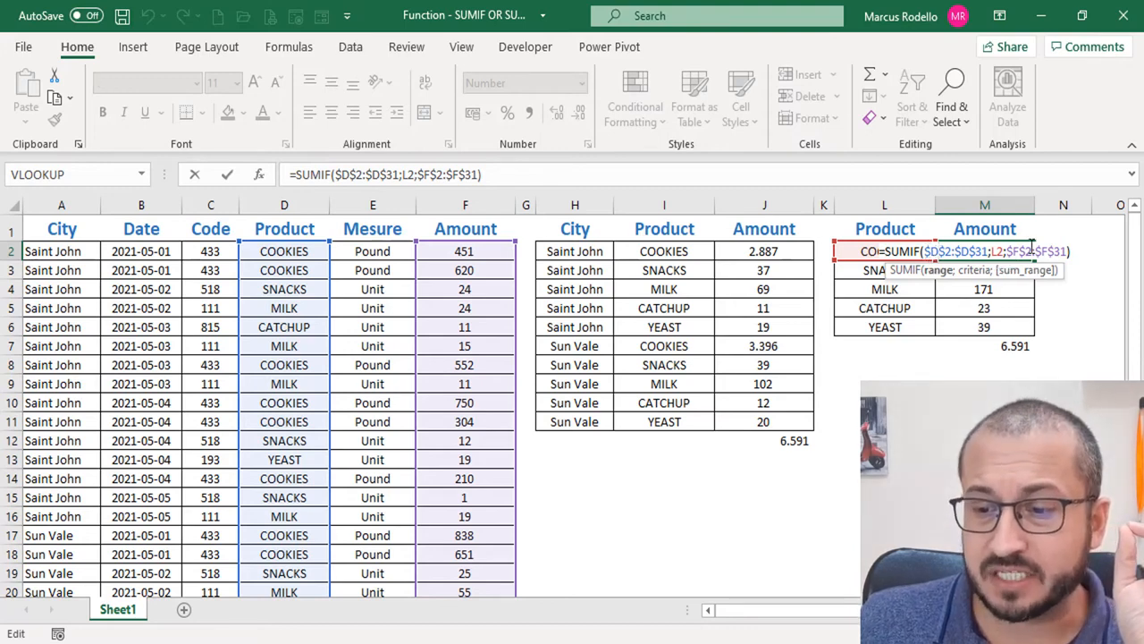
left_click_drag(1007, 251, 1046, 251)
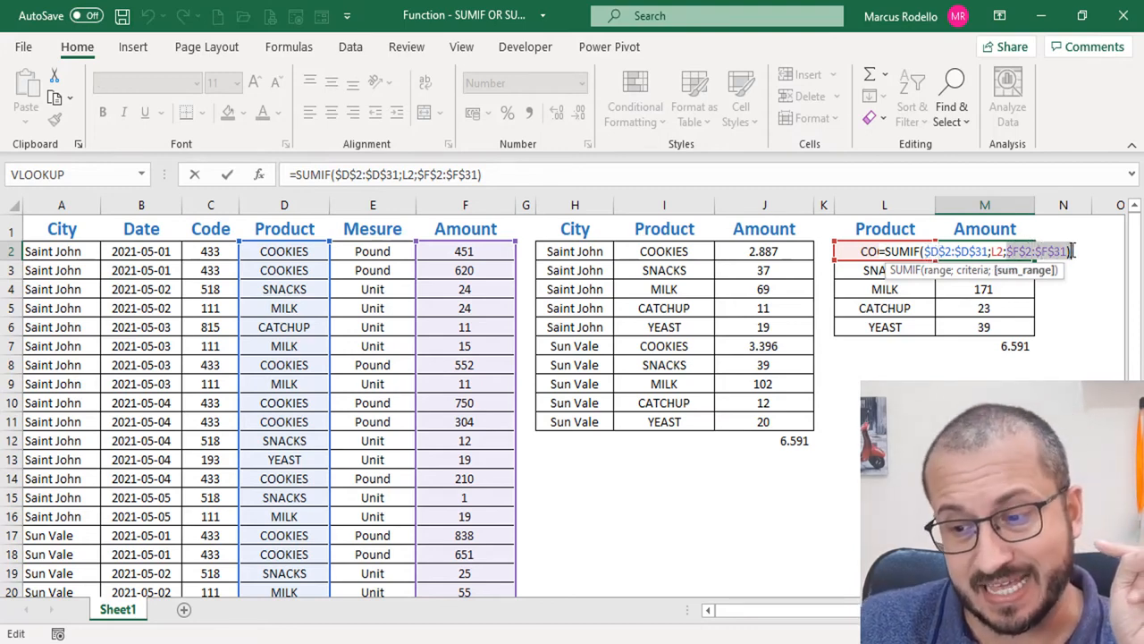
key("Escape")
double_click(797, 247)
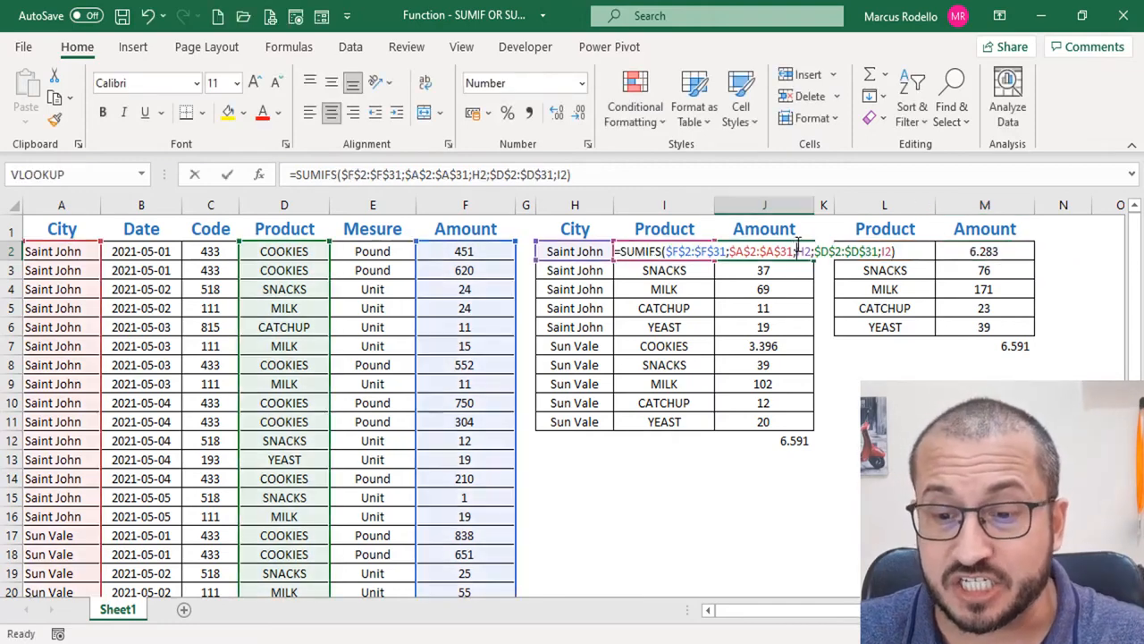
left_click(679, 251)
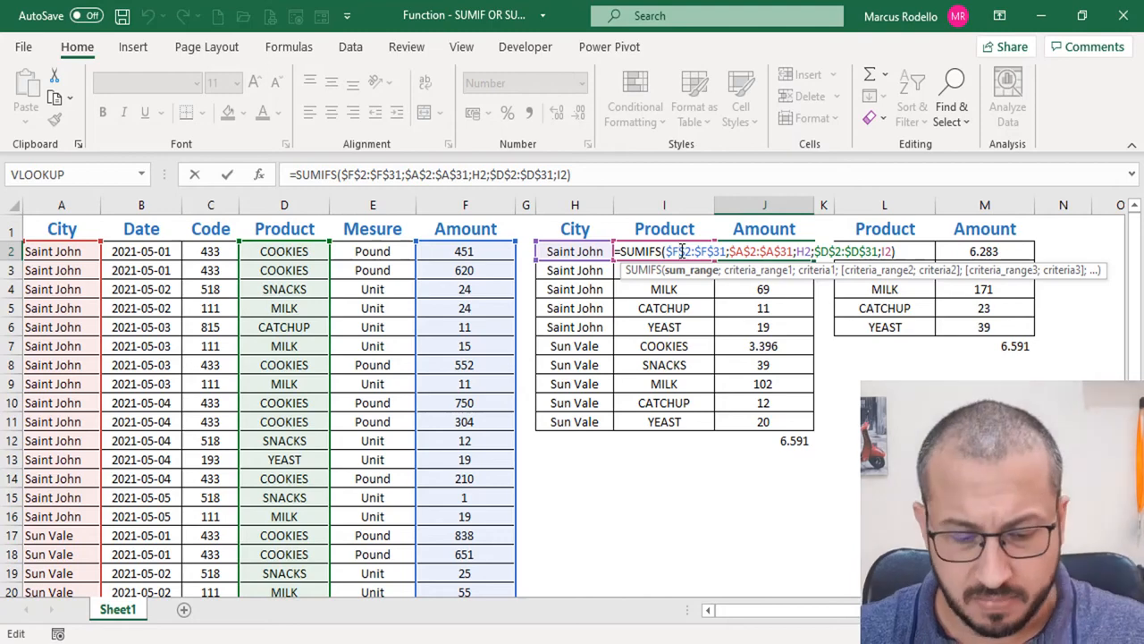
key("ctrl+Return")
Step: Examine the function names in the M2 SUMIF and J2 SUMIFS formulas to contrast single and multiple criteria
double_click(1022, 246)
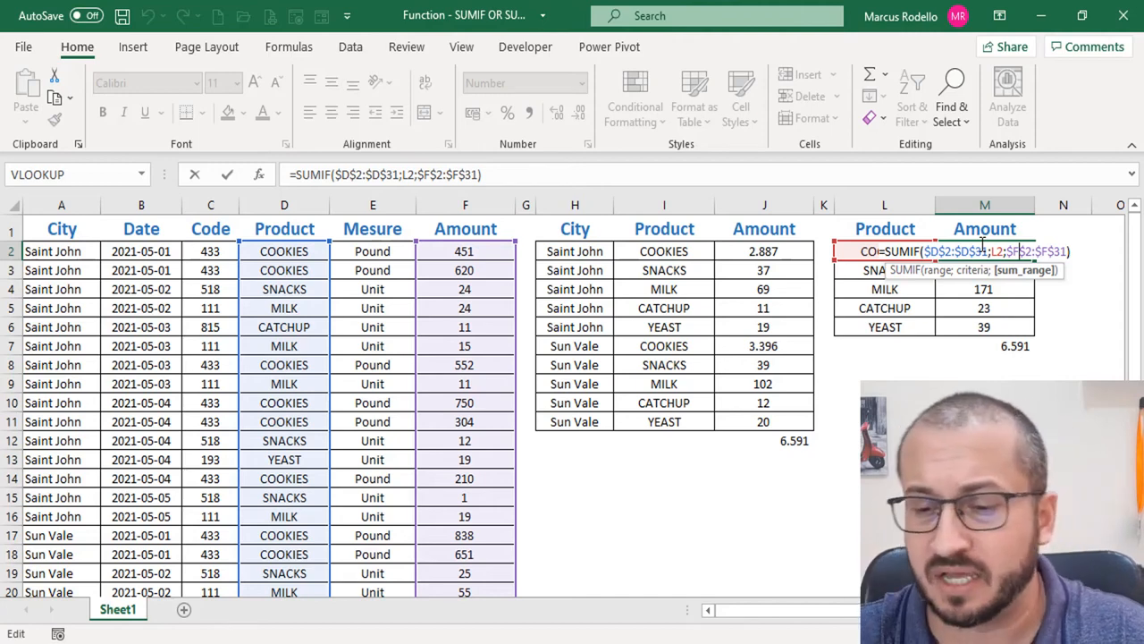
double_click(910, 253)
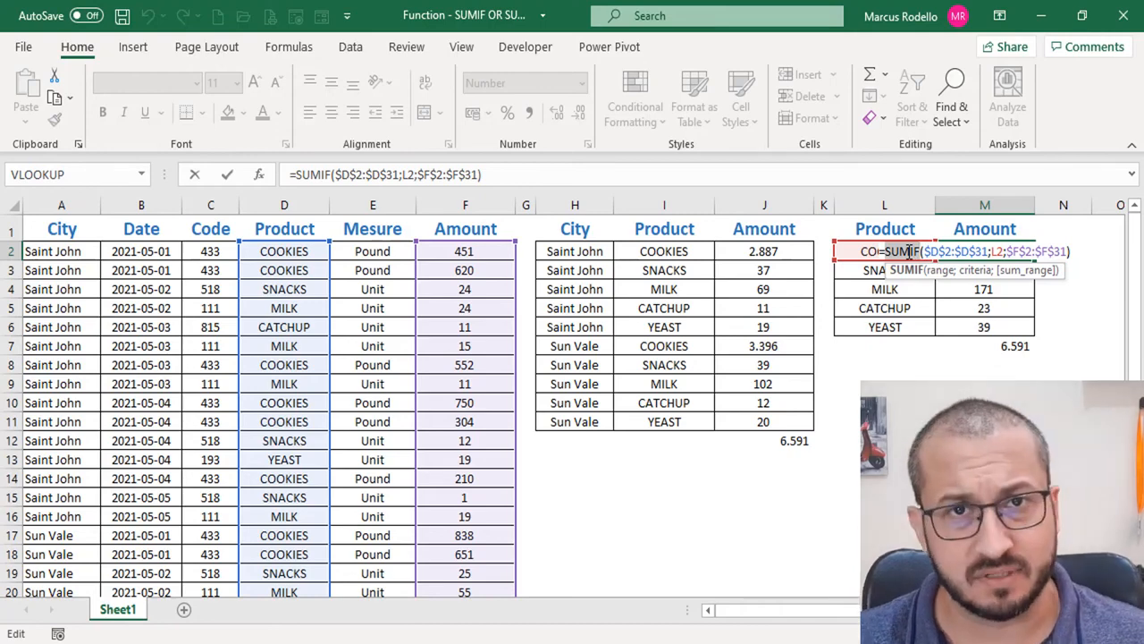
key("Escape")
double_click(777, 253)
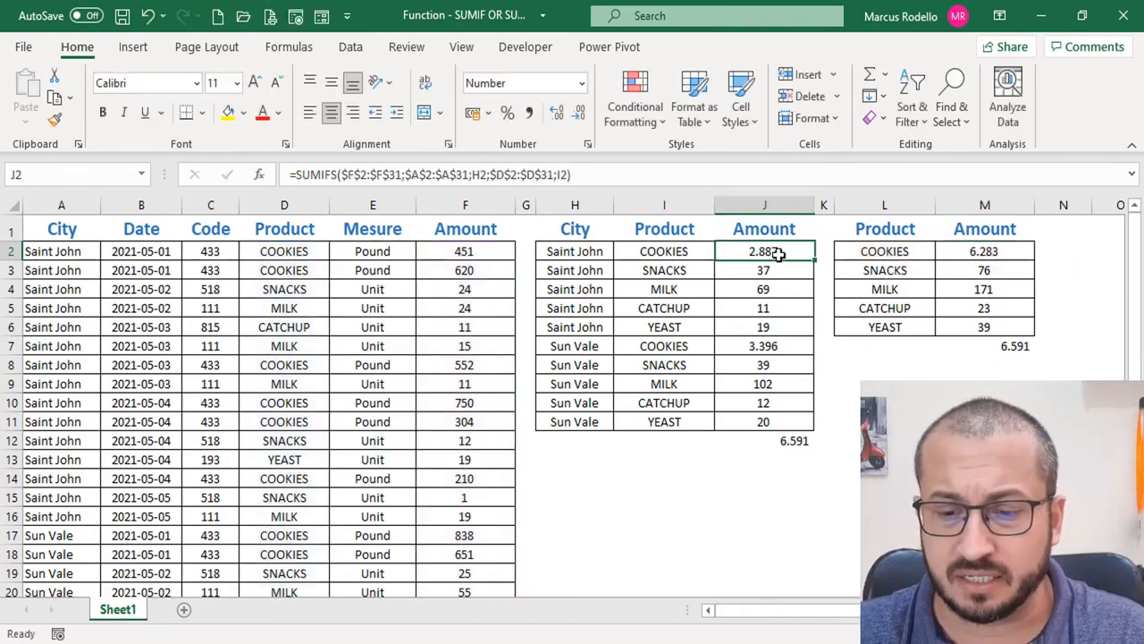
double_click(644, 254)
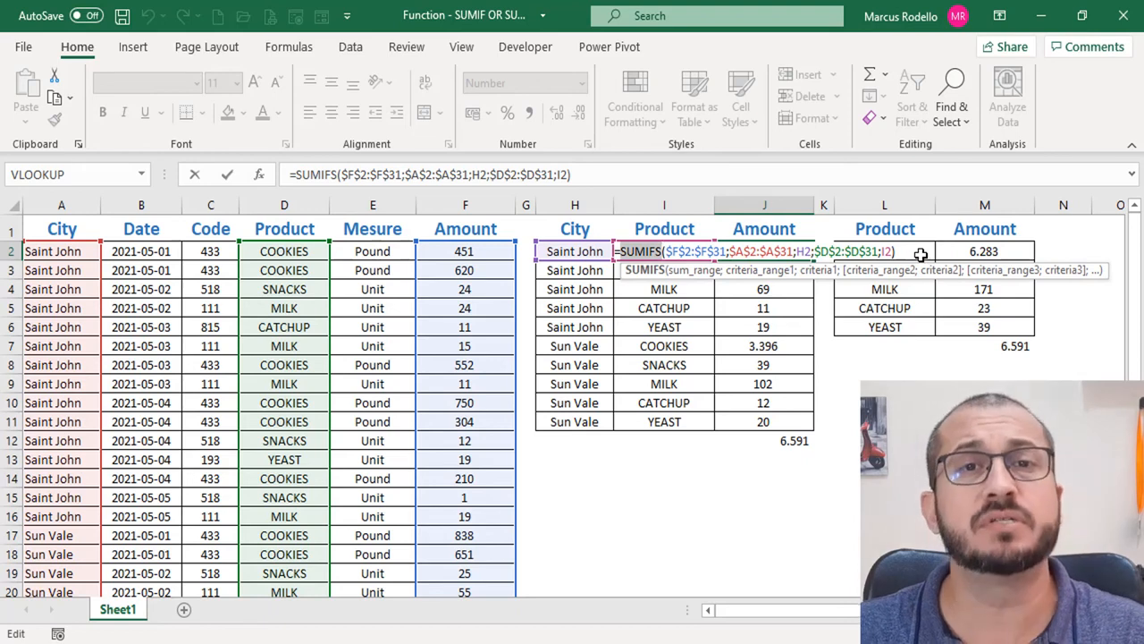